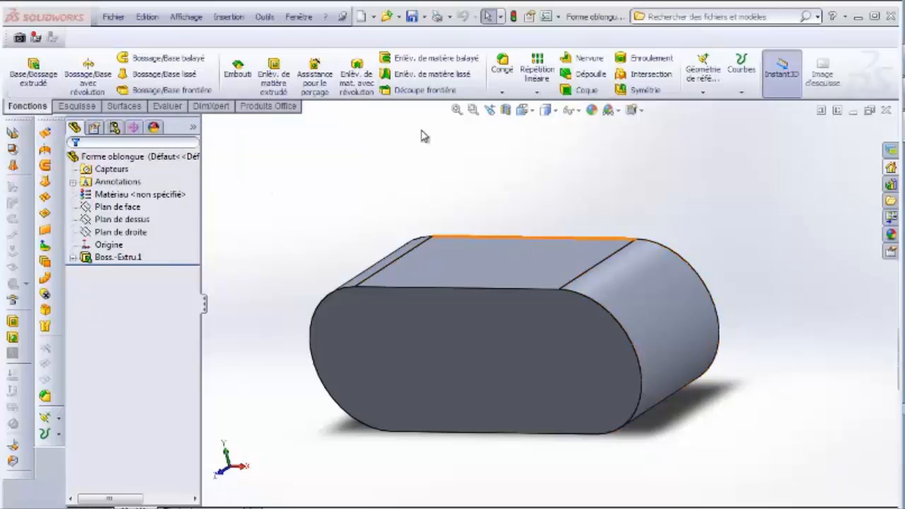
right_click(475, 178)
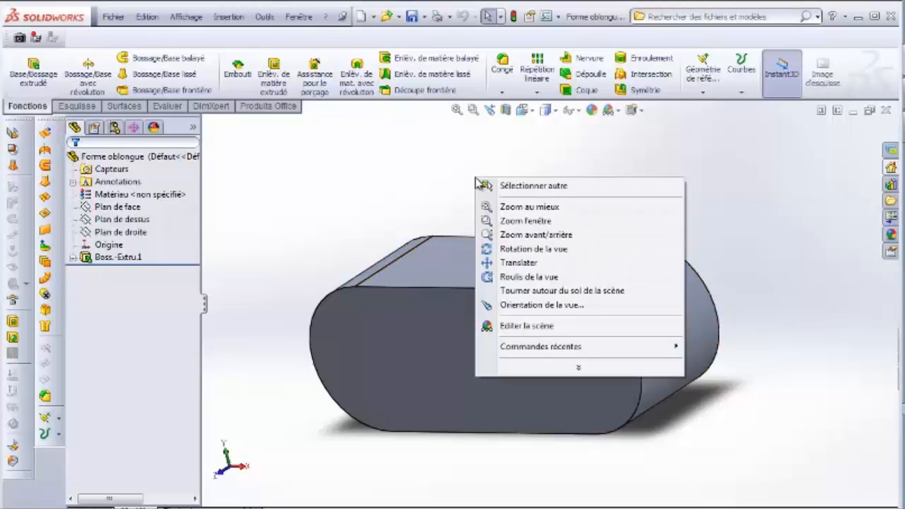
left_click(533, 249)
left_click_drag(514, 208, 379, 188)
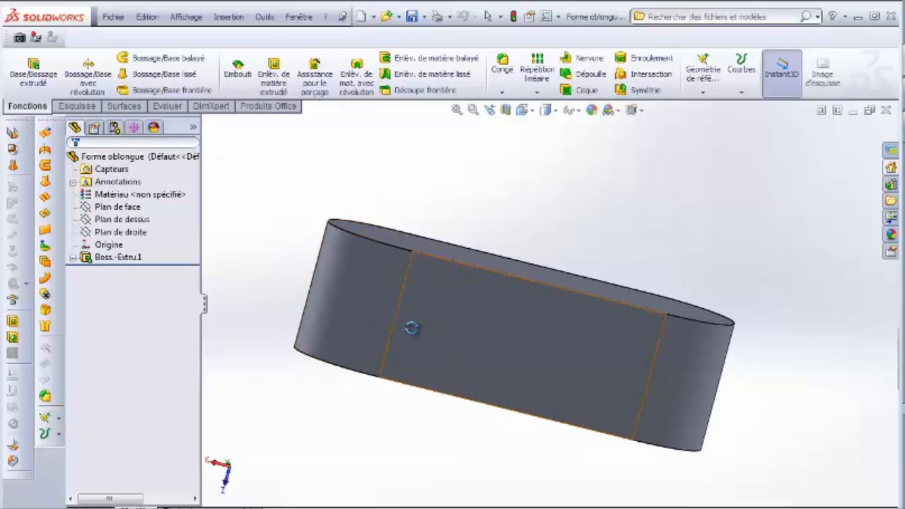
Create a new part document (Pièce).
left_click(113, 17)
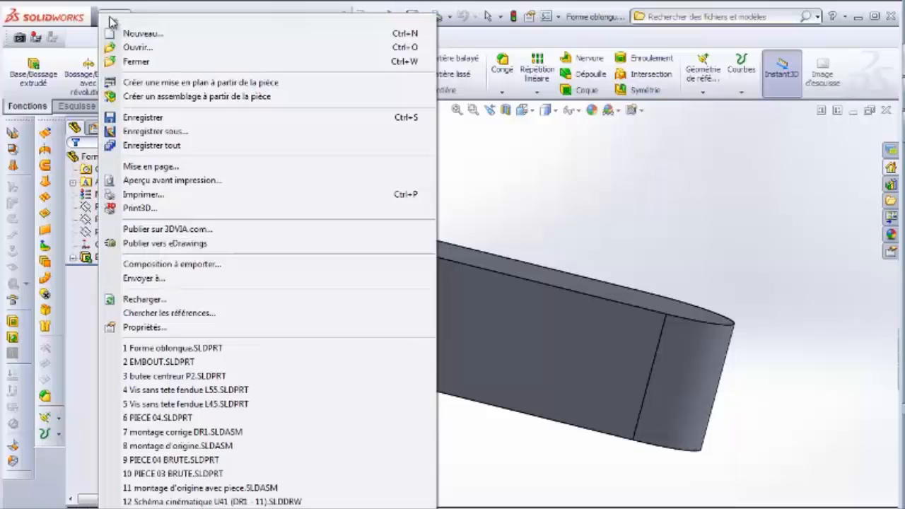
left_click(141, 33)
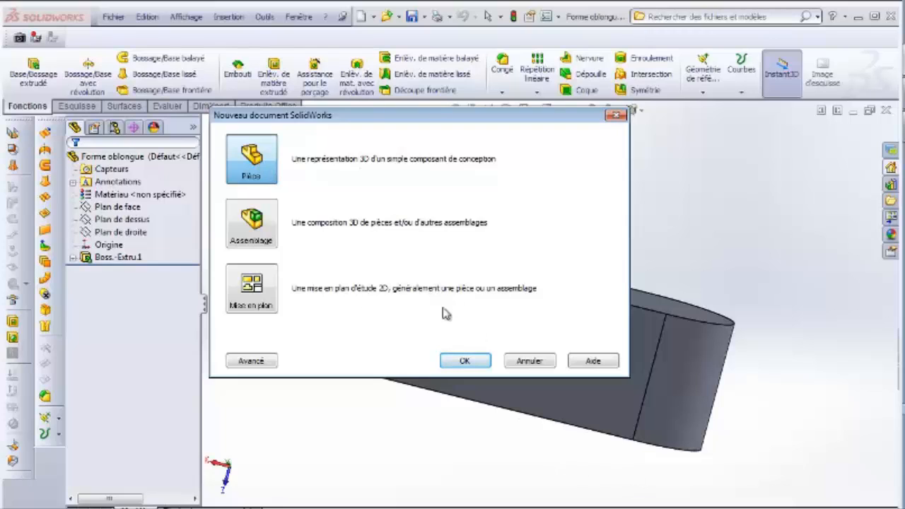
left_click(465, 361)
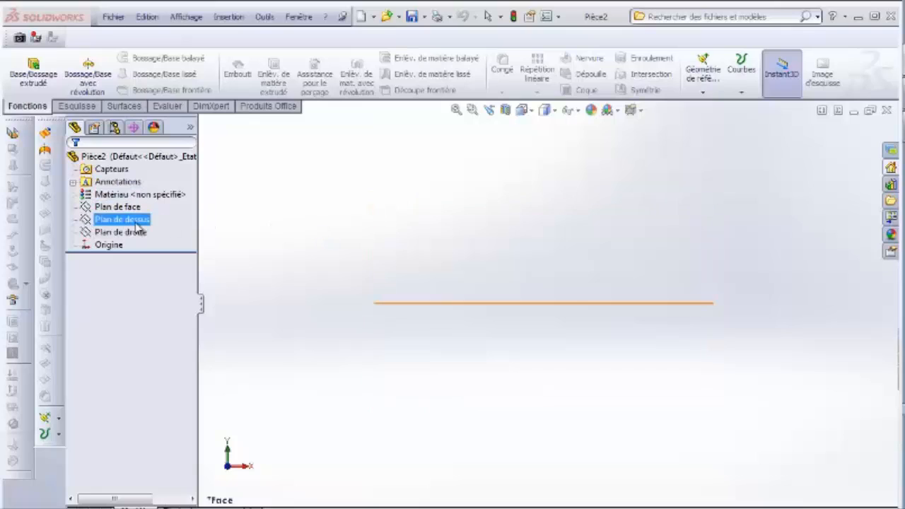
Start a sketch on the front plane (Plan de face) and clear the selection.
left_click(98, 212)
left_click(86, 208)
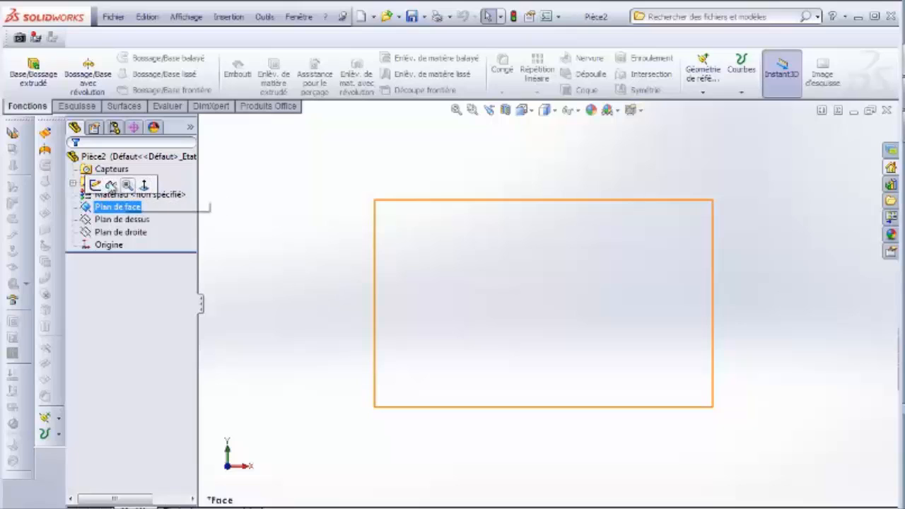
left_click(95, 184)
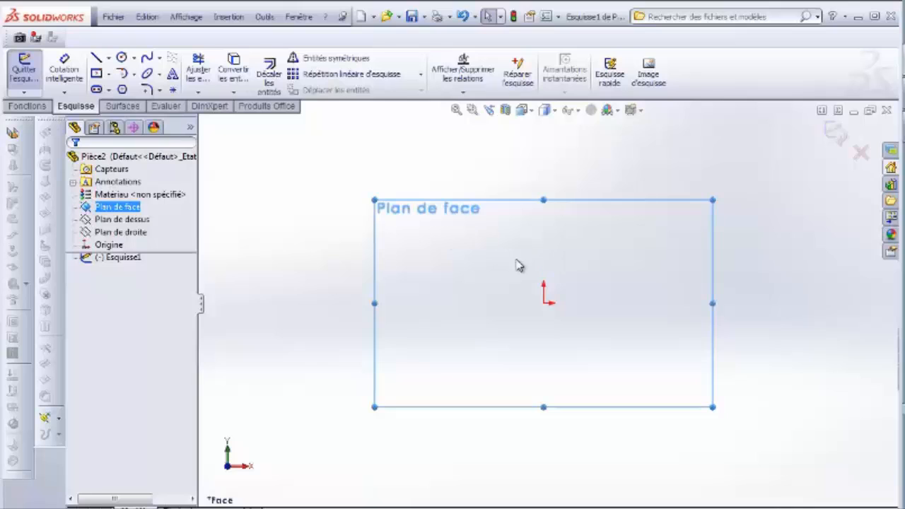
left_click(425, 231)
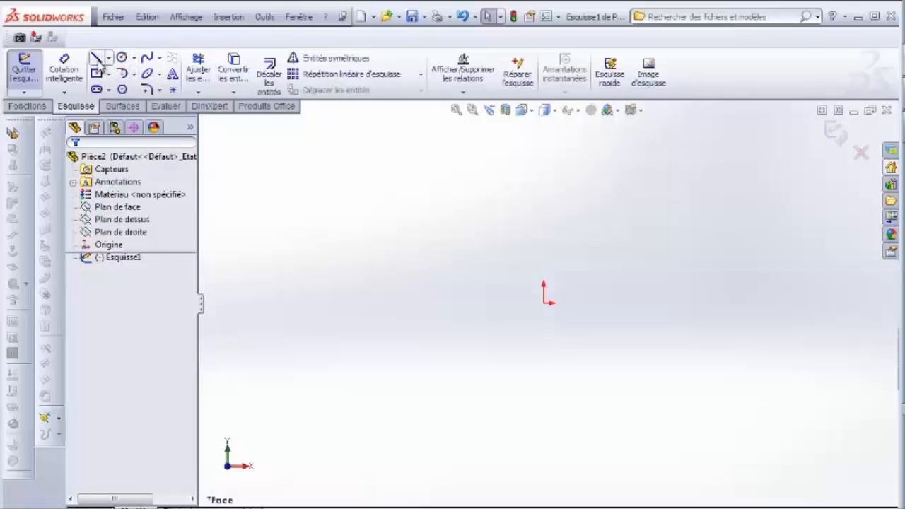
Sketch two separate horizontal lines about 125 mm long, one above and one below the origin, with vertically aligned endpoints.
left_click(96, 57)
left_click(453, 254)
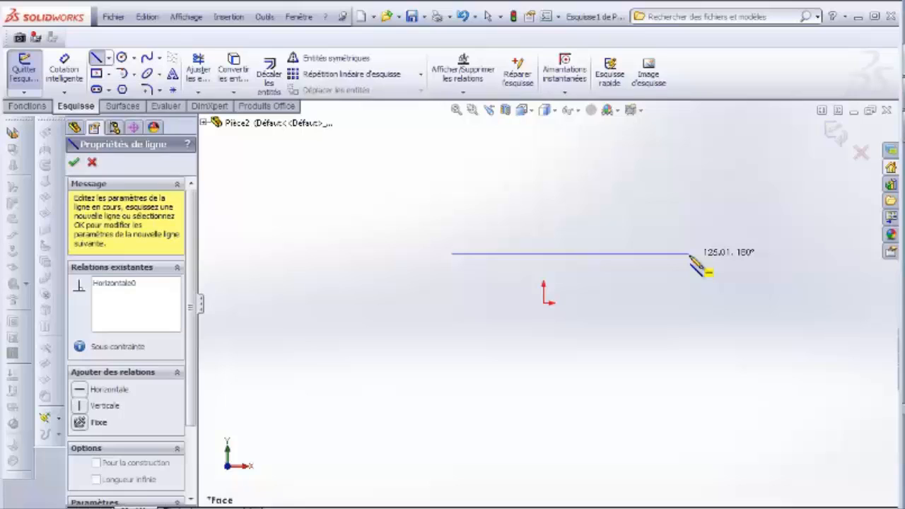
left_click(690, 254)
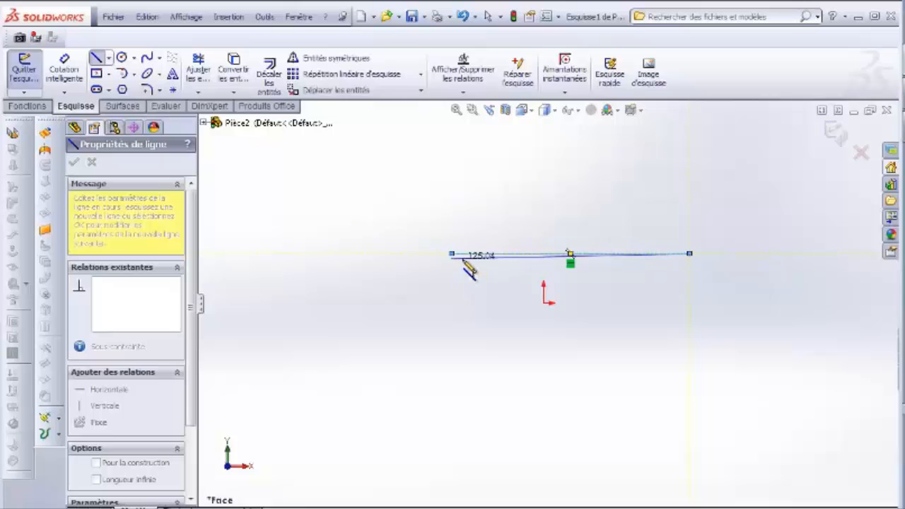
key("Escape")
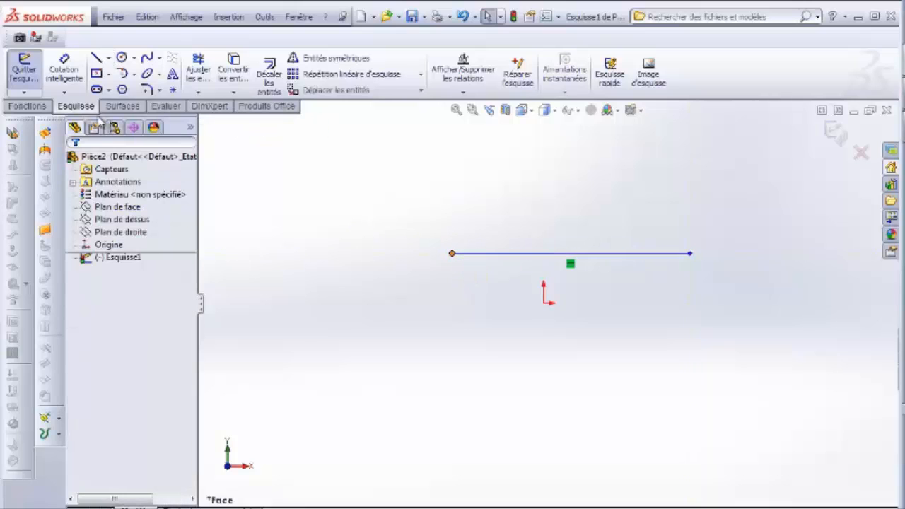
left_click(95, 57)
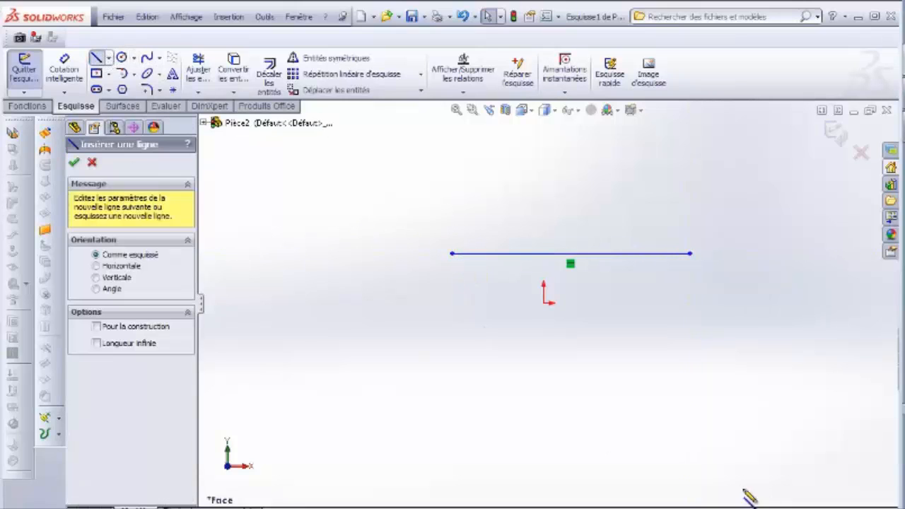
left_click(453, 357)
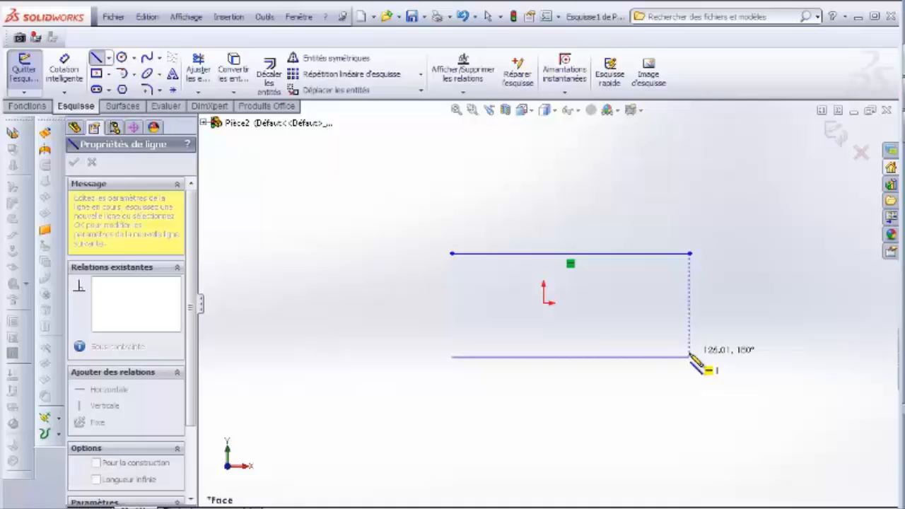
left_click(690, 356)
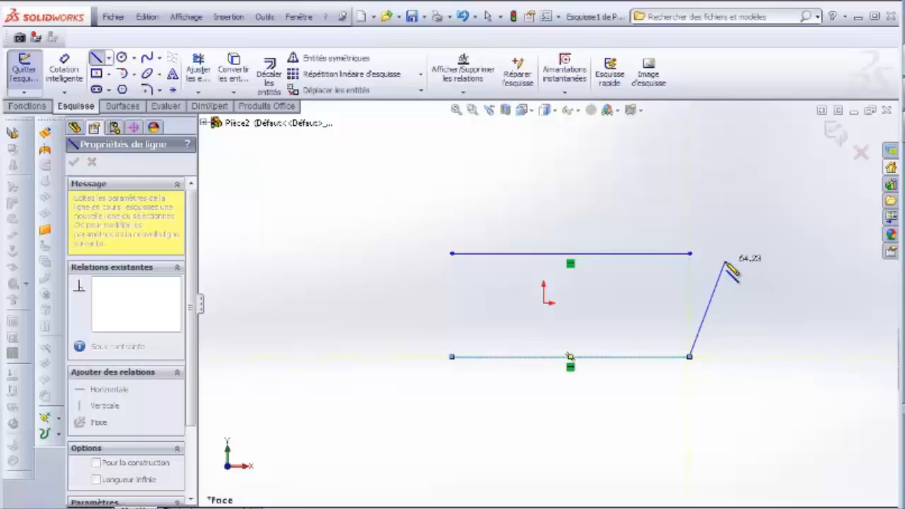
key("Escape")
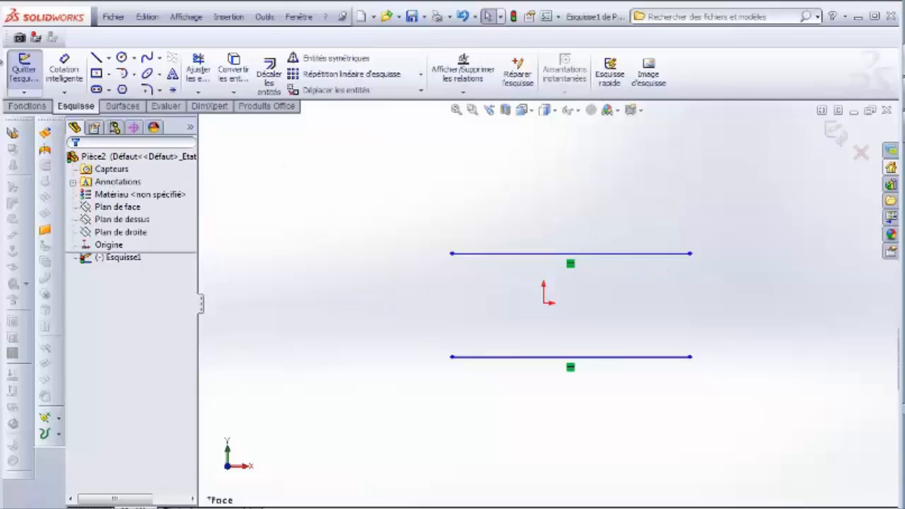
Join the left endpoints of the upper and lower lines with a tangent arc bulging outward.
left_click(123, 74)
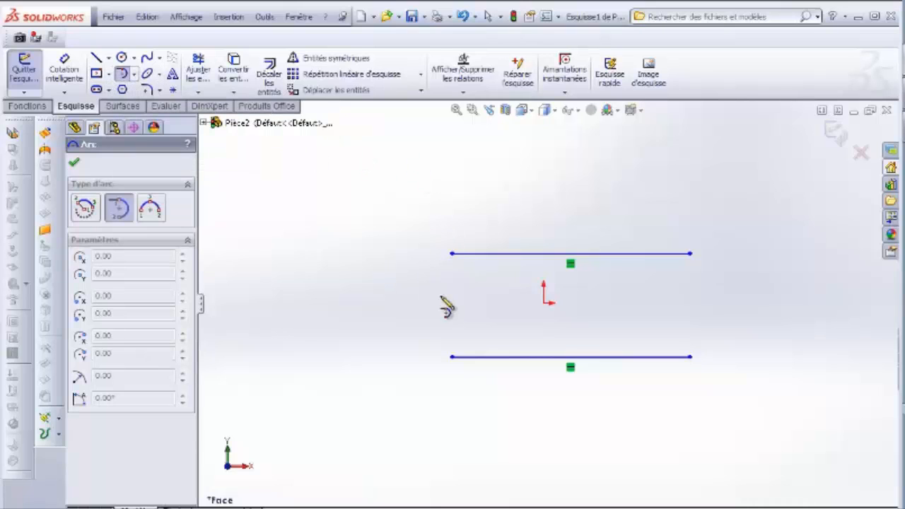
left_click(453, 253)
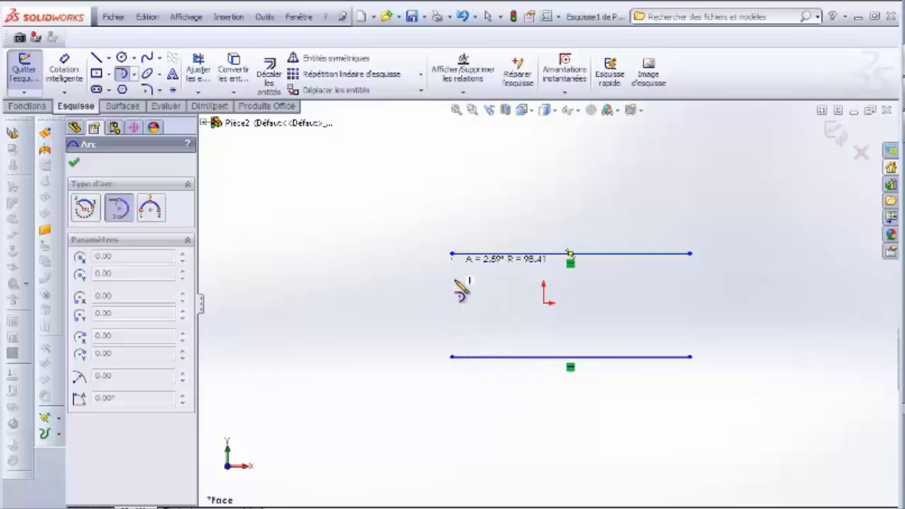
left_click(452, 356)
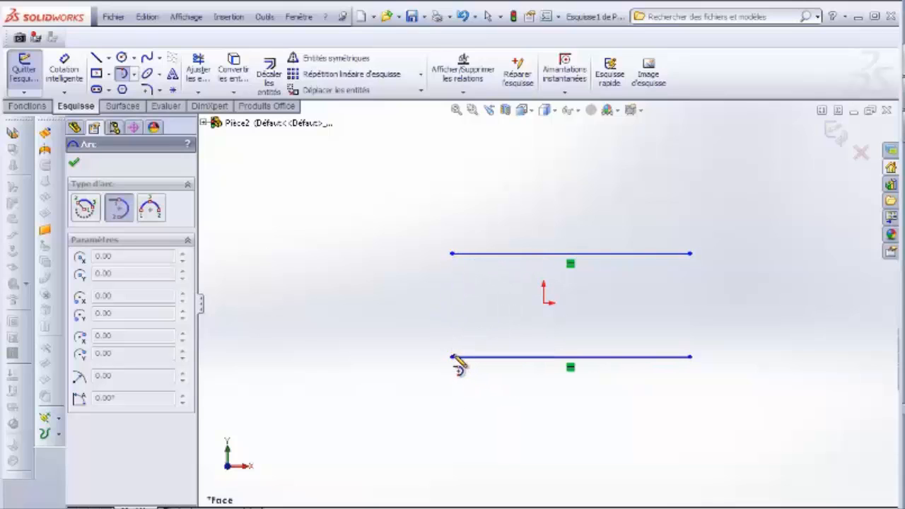
left_click(452, 253)
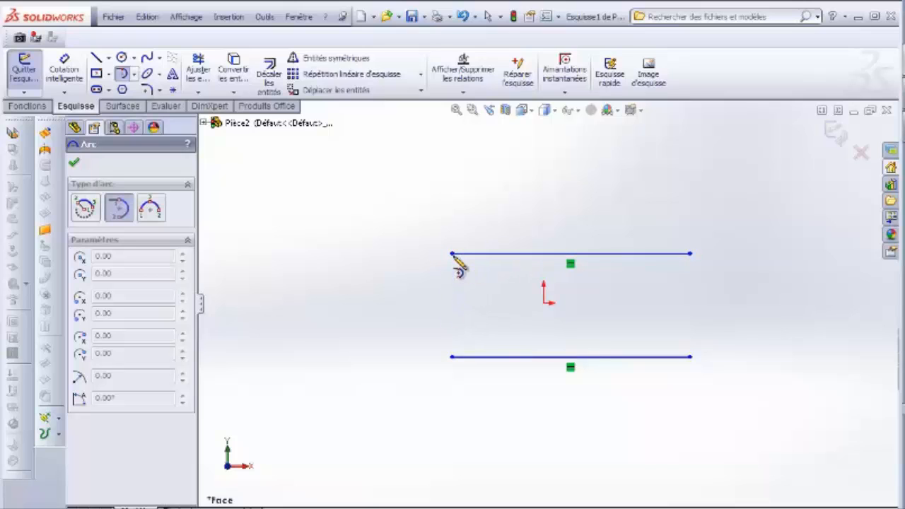
left_click(453, 356)
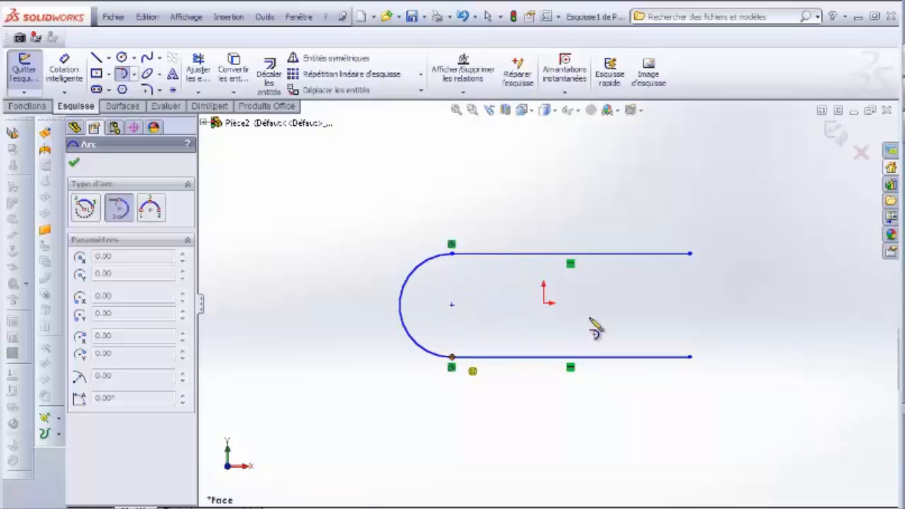
Close the right end with a tangent arc and move the upper right endpoint upward, enlarging the end arcs to about 36.5 mm radius.
left_click(691, 254)
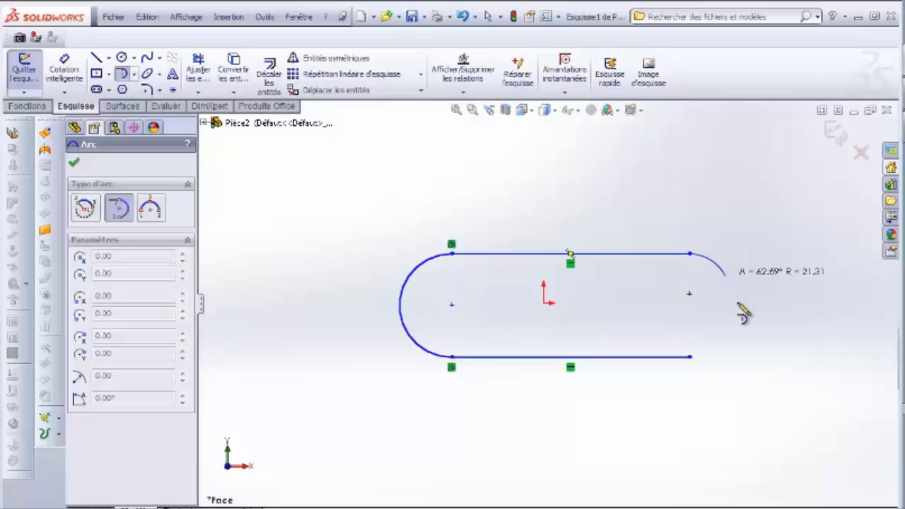
left_click(690, 358)
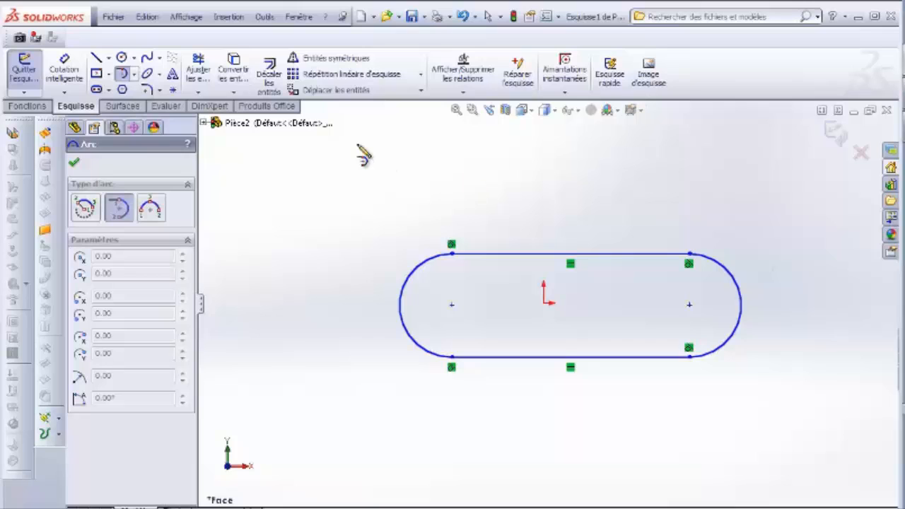
left_click(75, 166)
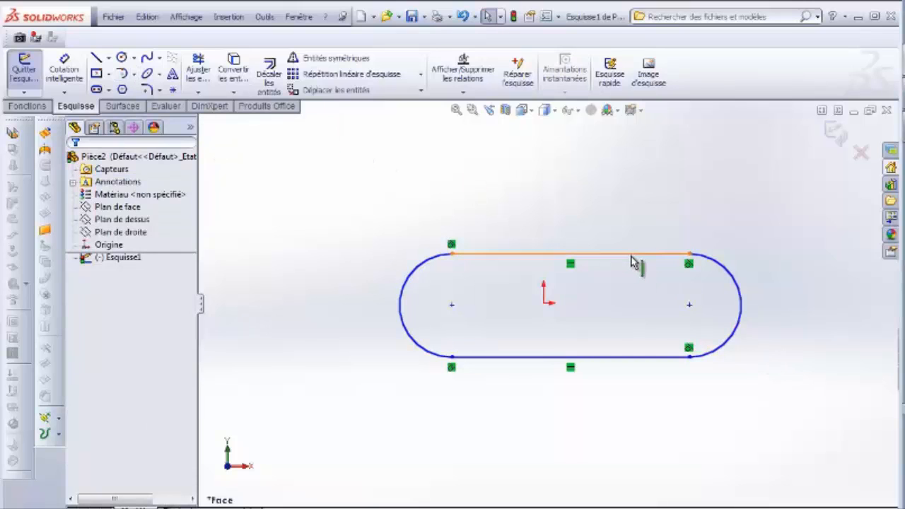
left_click_drag(633, 262, 684, 223)
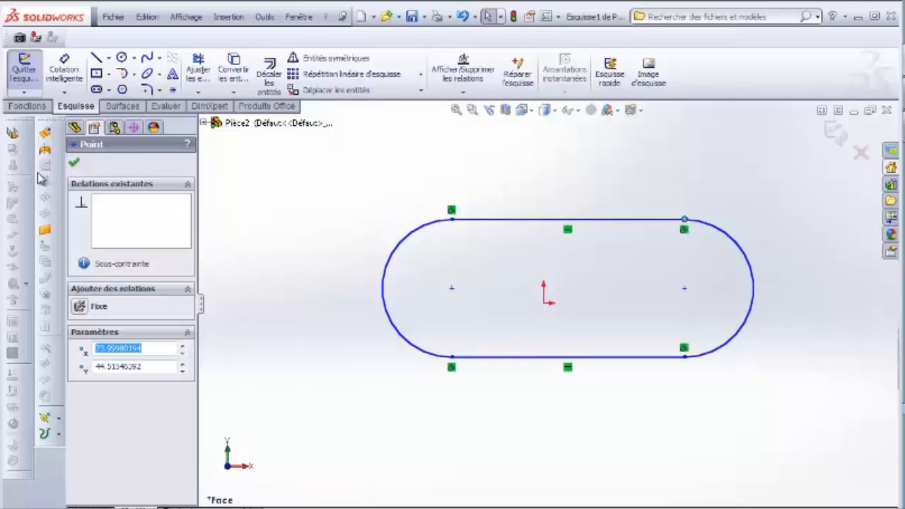
left_click(75, 164)
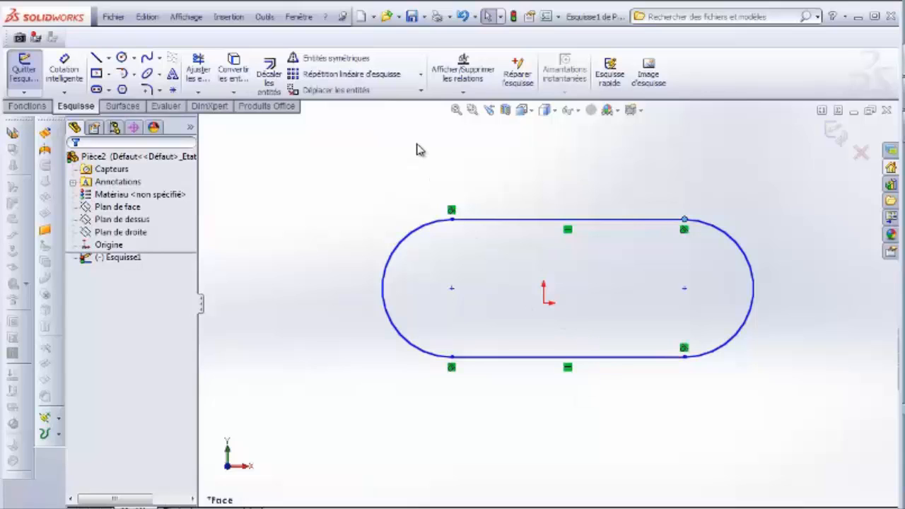
Dimension the distance between the two end arcs as 100 mm center to center, placed below the profile.
left_click(65, 71)
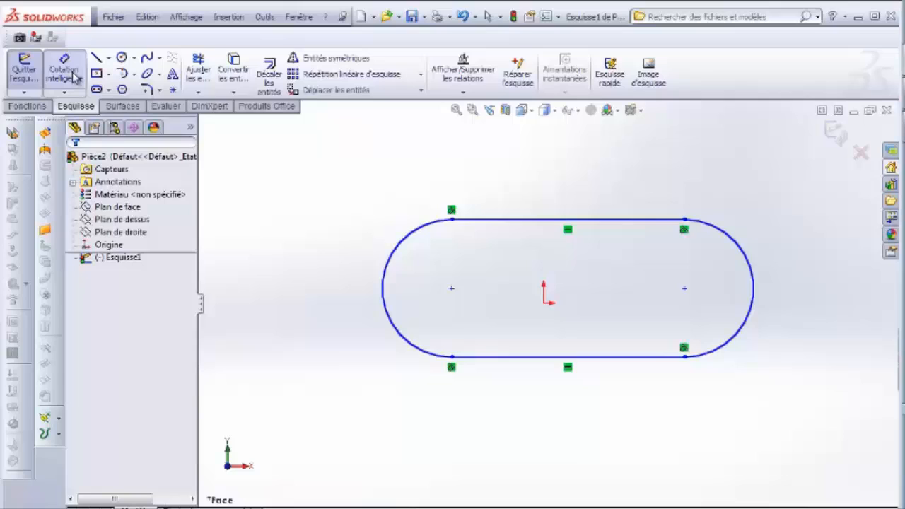
left_click(382, 289)
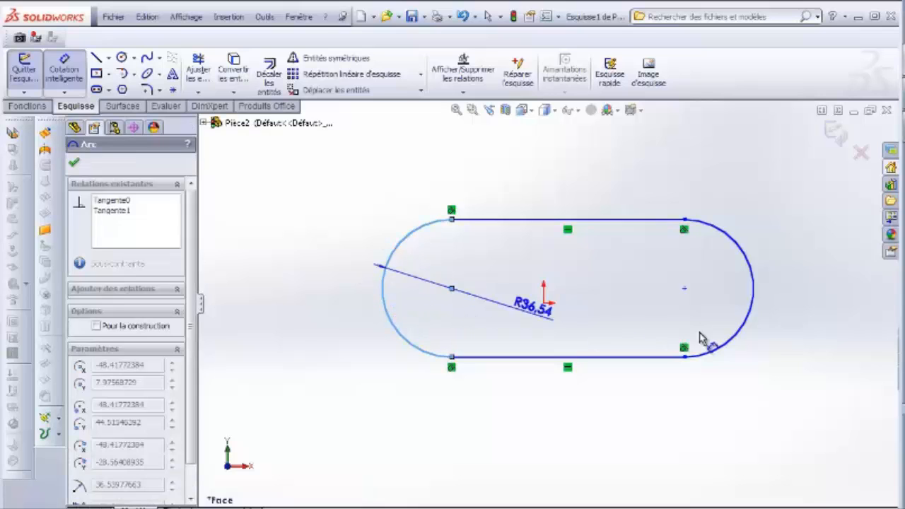
left_click(758, 296)
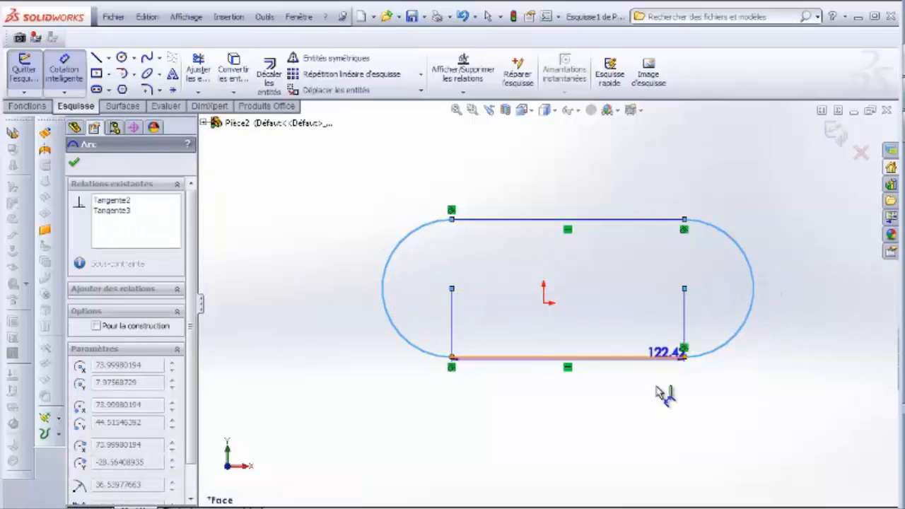
left_click(650, 447)
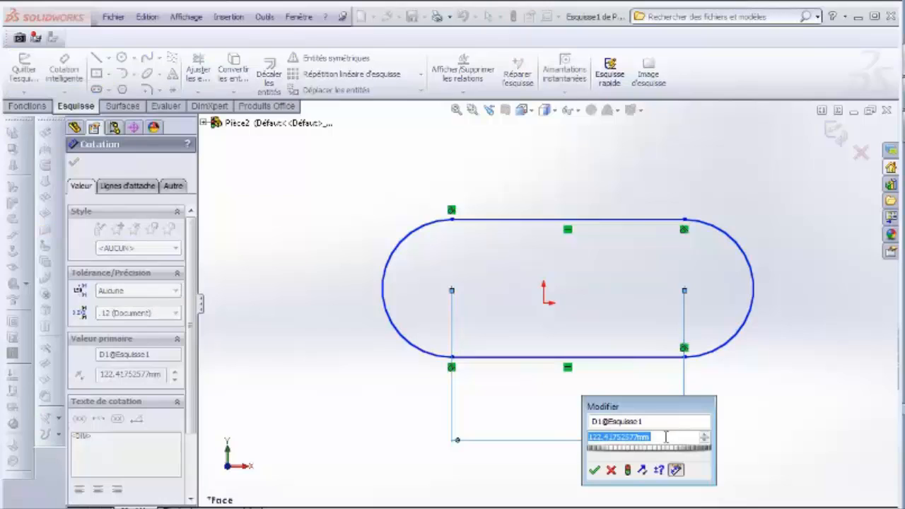
type("1")
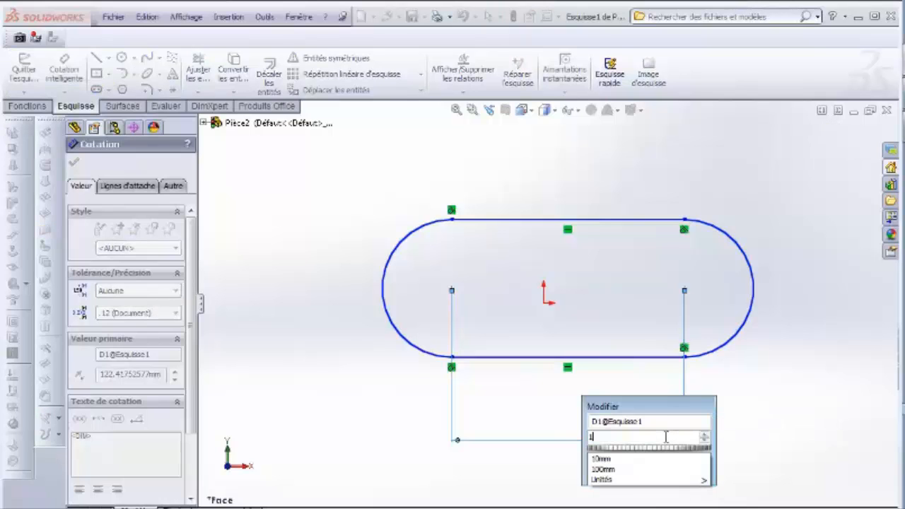
type("00")
key("Return")
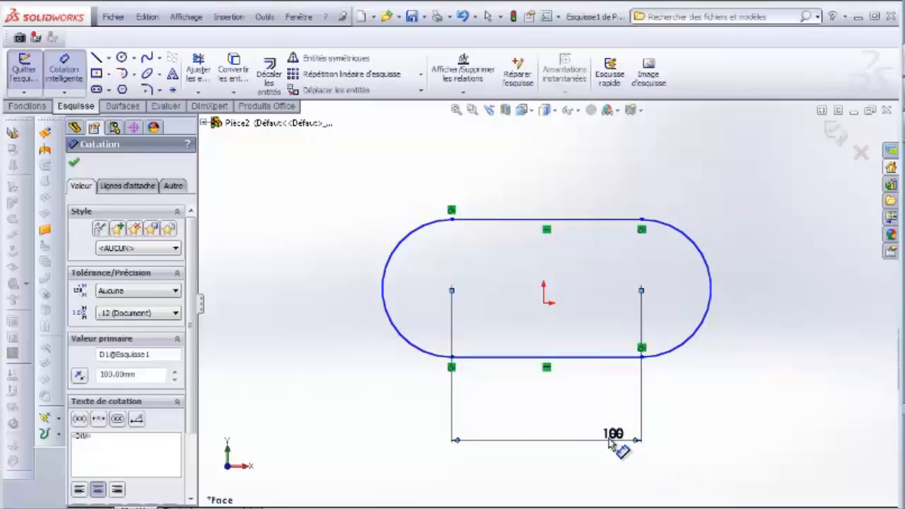
Reposition the 100 mm dimension closer below the lower line, with its text near the middle.
left_click_drag(612, 434, 622, 382)
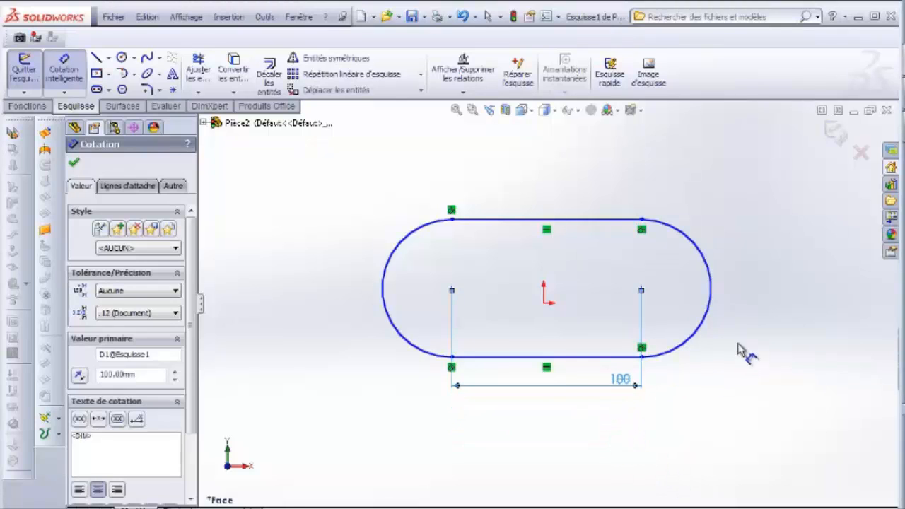
key("Escape")
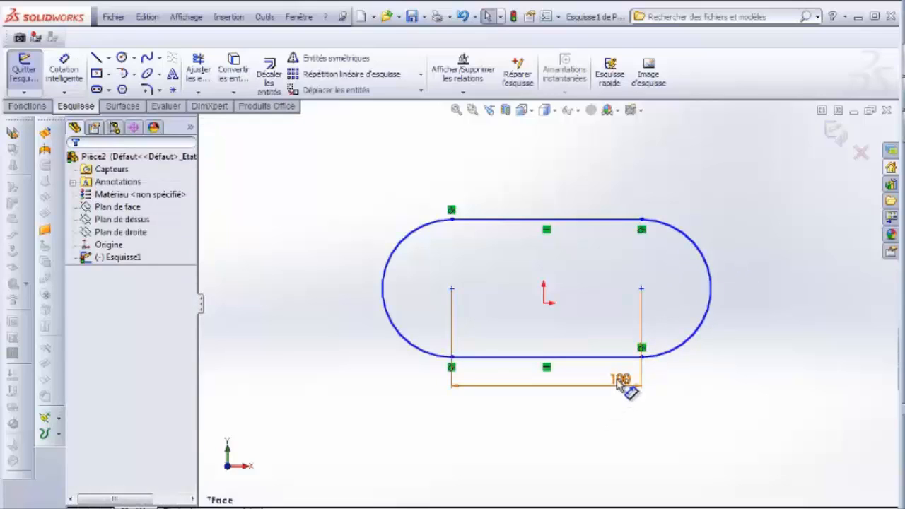
left_click_drag(626, 384, 563, 397)
left_click(636, 396)
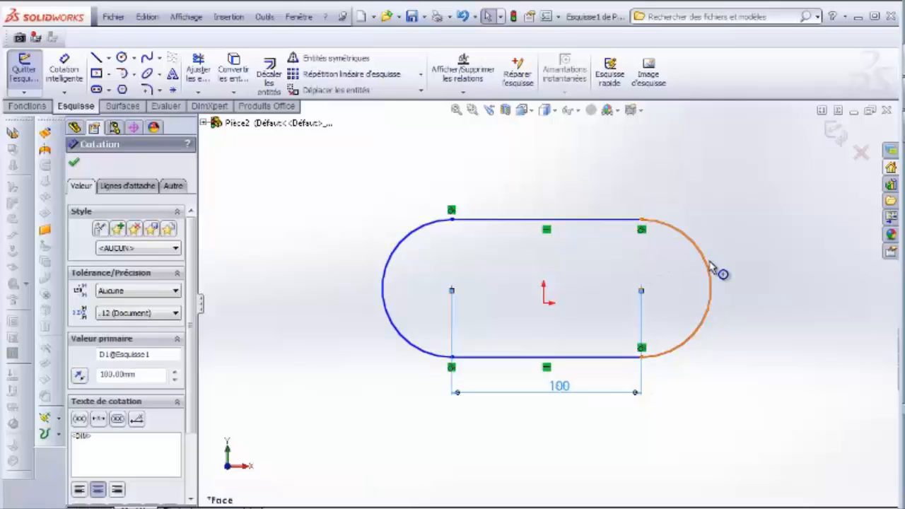
Pull the right arc outward to enlarge both end arcs to a radius of about 51.6 mm.
left_click_drag(715, 266, 810, 285)
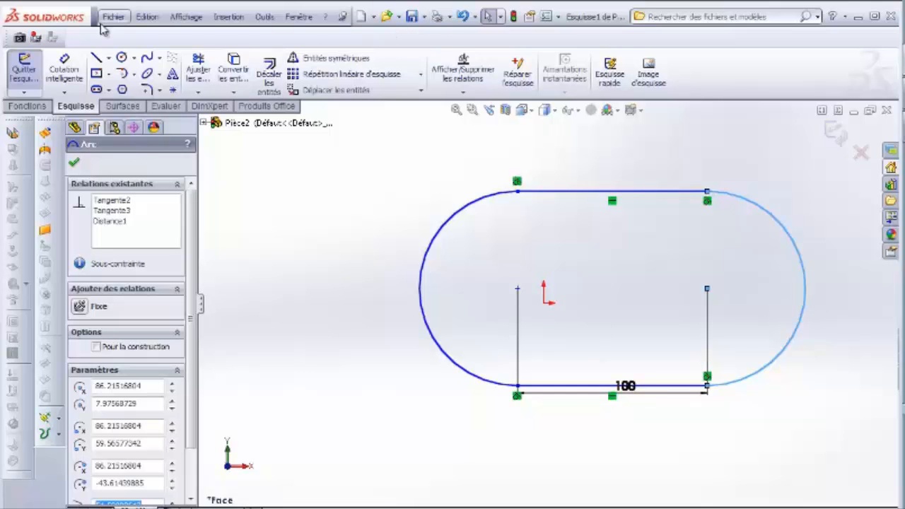
Dimension the distance between the upper and lower lines as 60 mm, placed to the left of the profile.
left_click(76, 70)
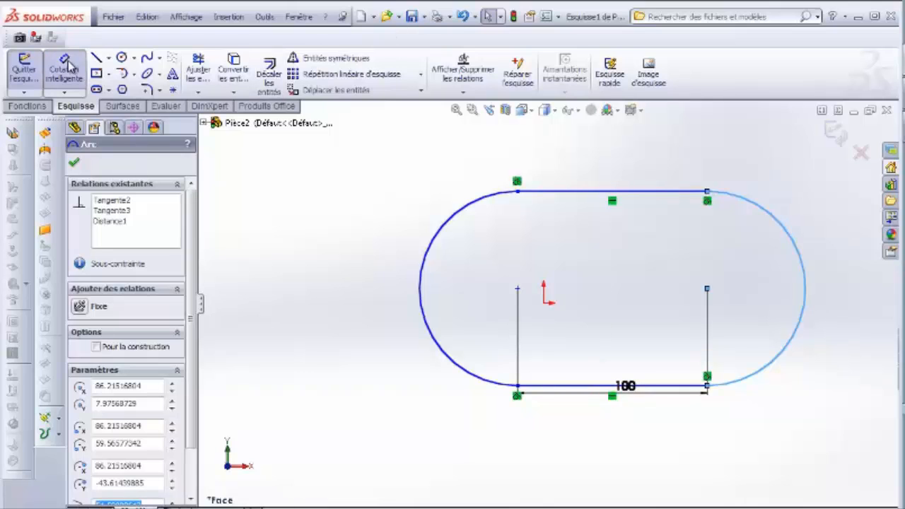
left_click(571, 386)
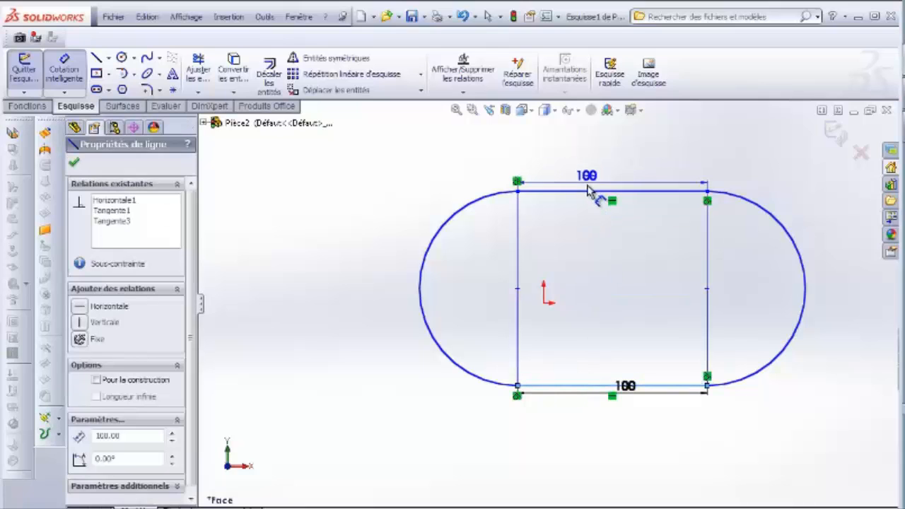
left_click(584, 197)
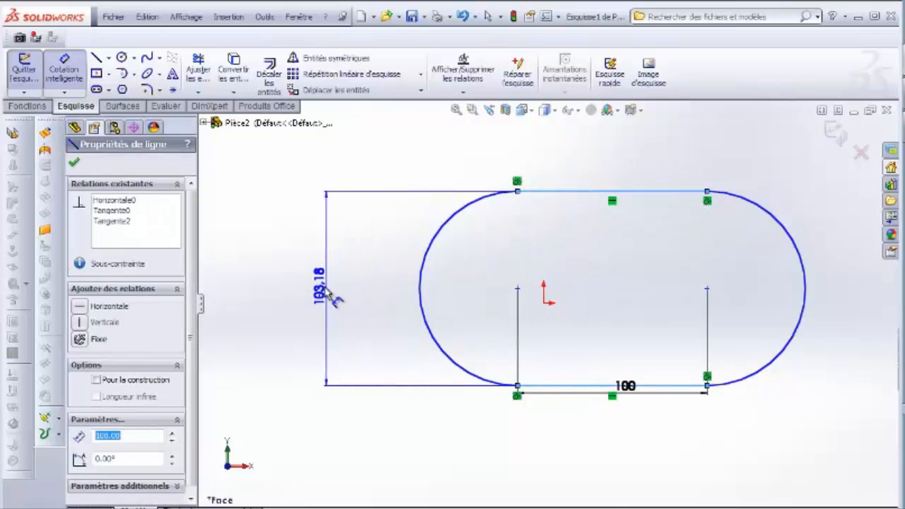
left_click(326, 293)
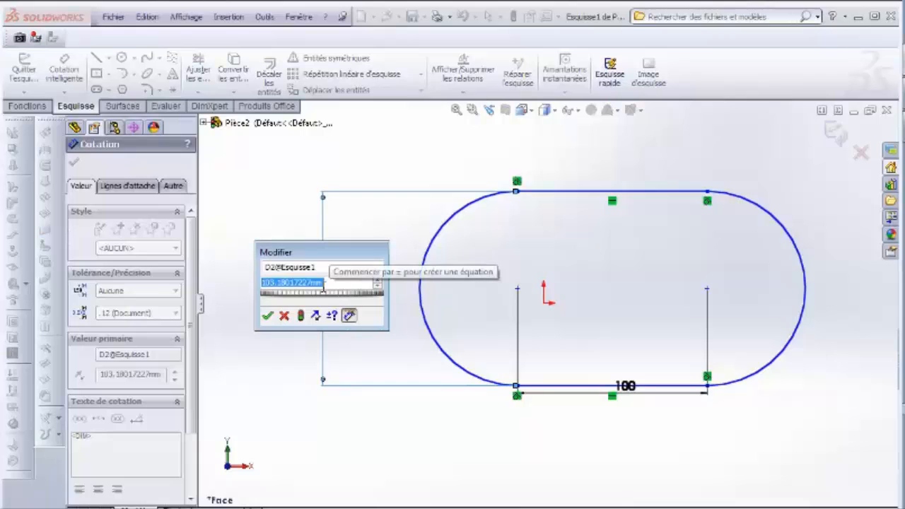
type("6")
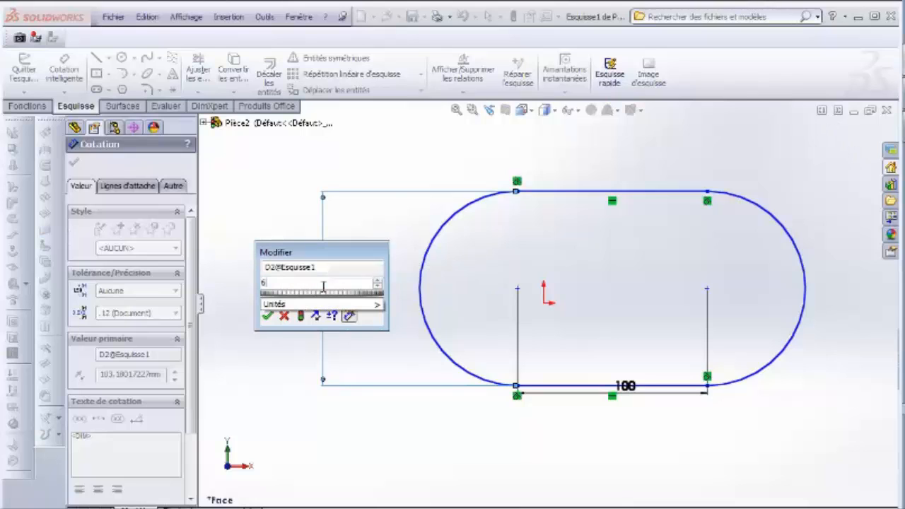
type("0")
key("Return")
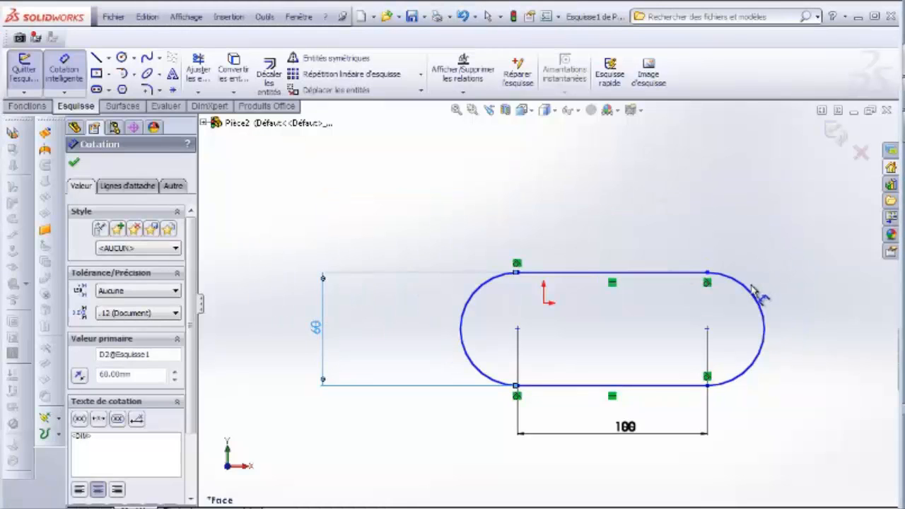
left_click(74, 162)
Shift the dimensioned profile around the sketch by its end arcs and upper line to test its remaining freedom.
left_click_drag(765, 322, 507, 260)
left_click_drag(681, 279, 475, 305)
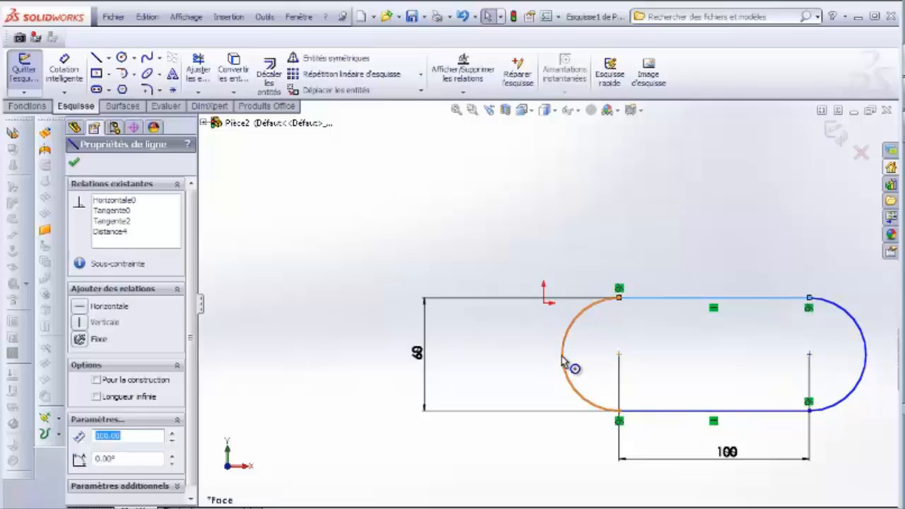
left_click_drag(566, 363, 411, 270)
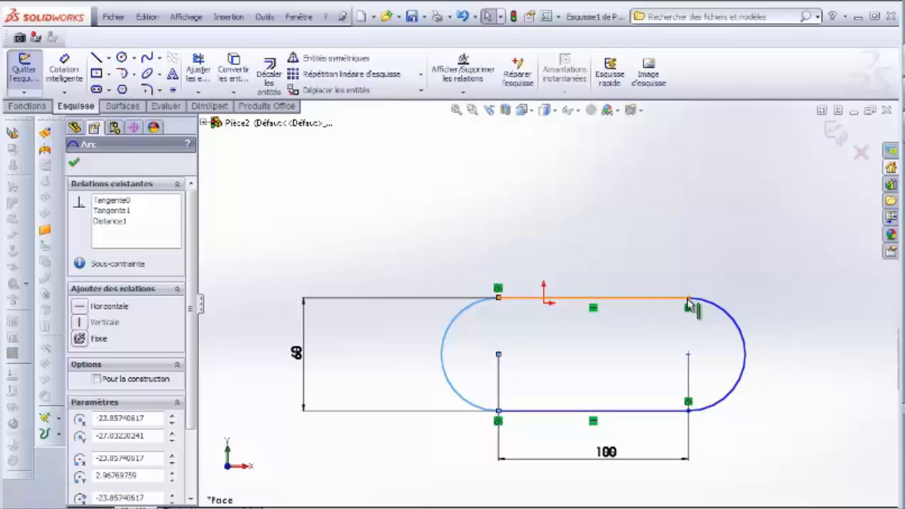
Make the right arc's center coincident with the origin to anchor the profile, and exit the sketch.
left_click_drag(688, 357, 547, 305)
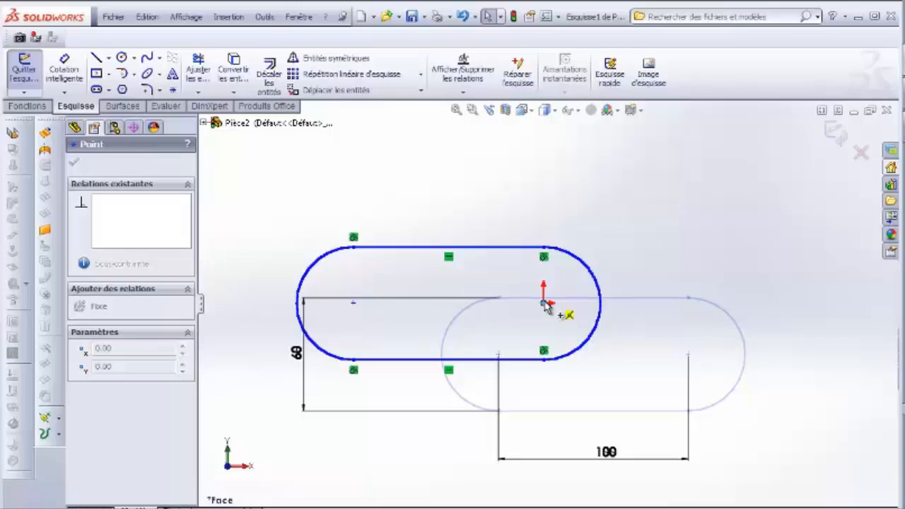
left_click_drag(545, 303, 547, 304)
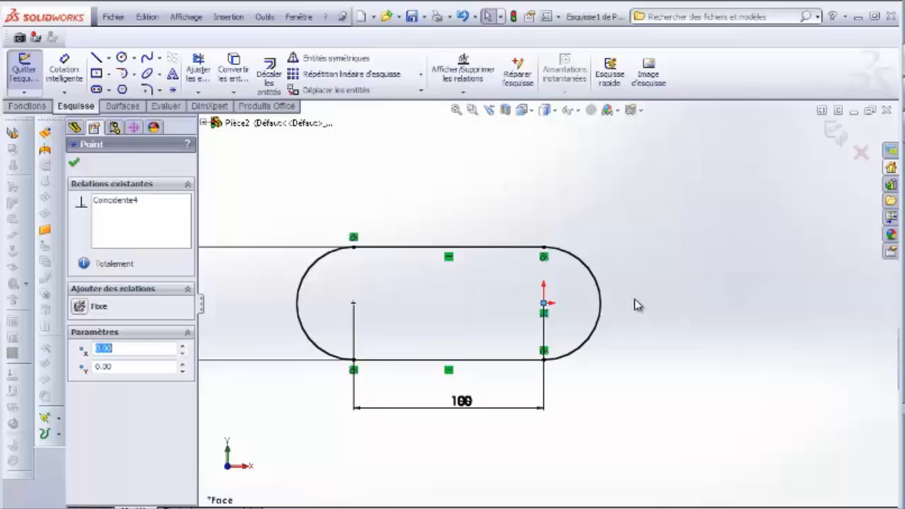
left_click(600, 282)
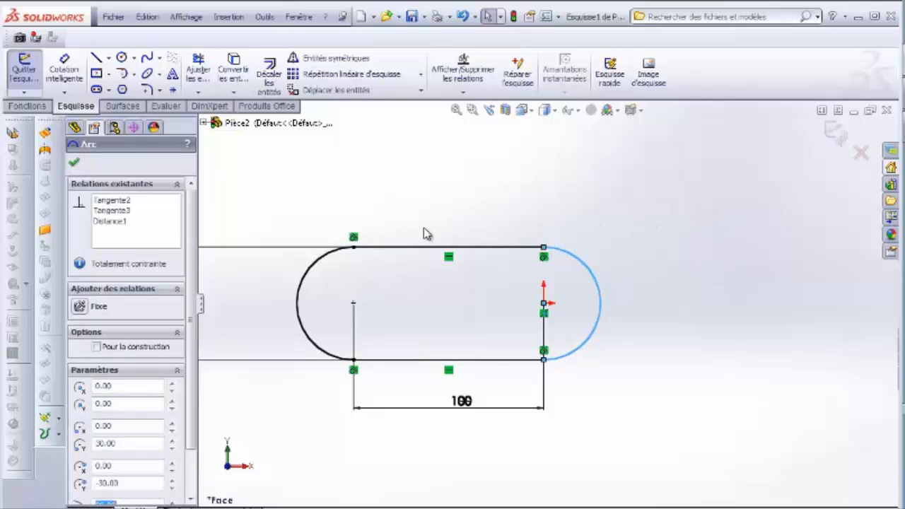
left_click(438, 247)
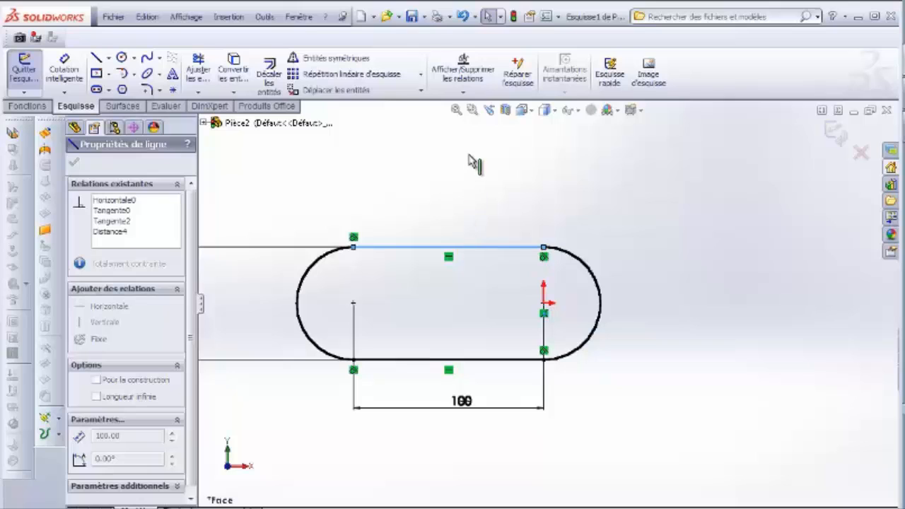
left_click(612, 255)
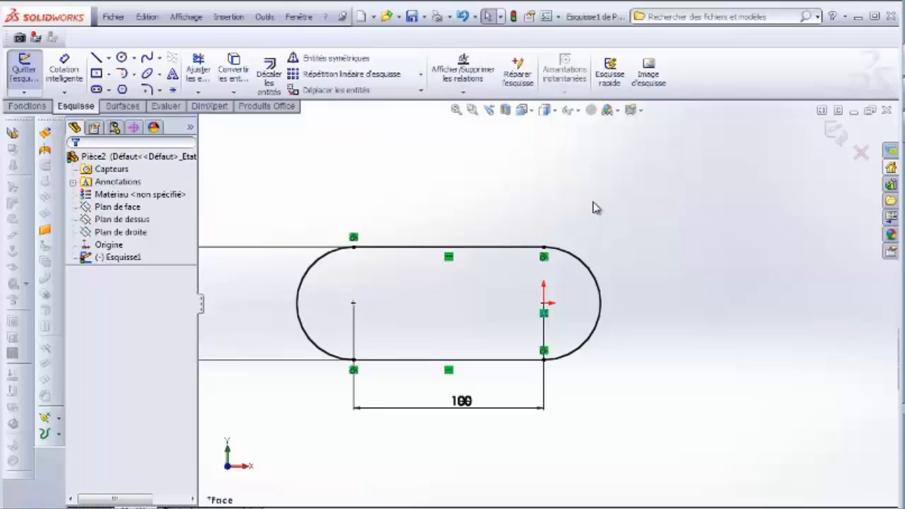
left_click(834, 133)
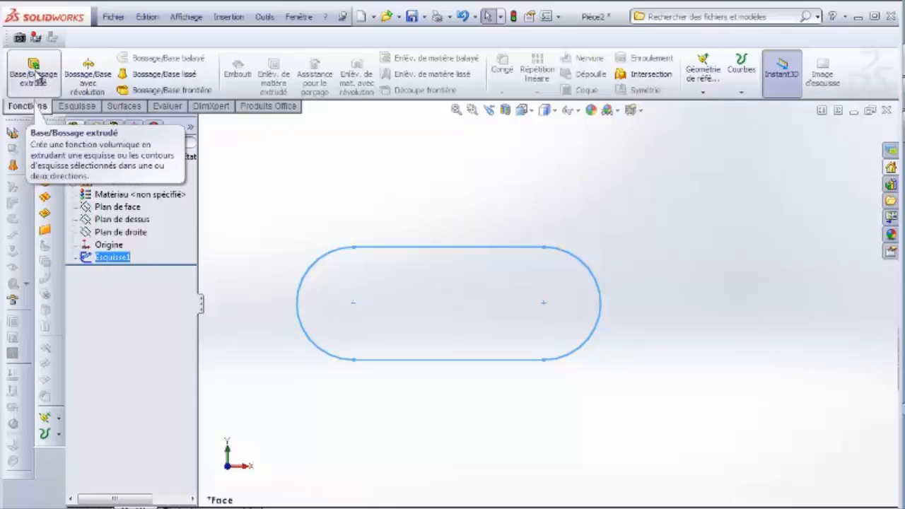
Start a blind boss extrusion of the oblong sketch, try adding a second direction, and adjust the first depth to 32 mm.
left_click(37, 79)
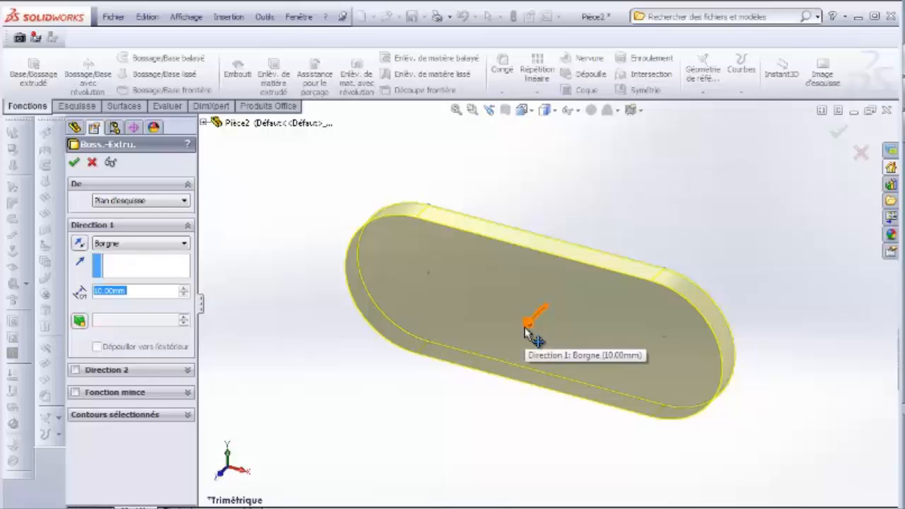
mouse_move(526, 333)
left_mouse_down()
mouse_move(521, 374)
mouse_move(521, 188)
mouse_move(447, 297)
mouse_move(434, 344)
mouse_move(508, 360)
mouse_move(516, 345)
mouse_move(511, 358)
left_mouse_up()
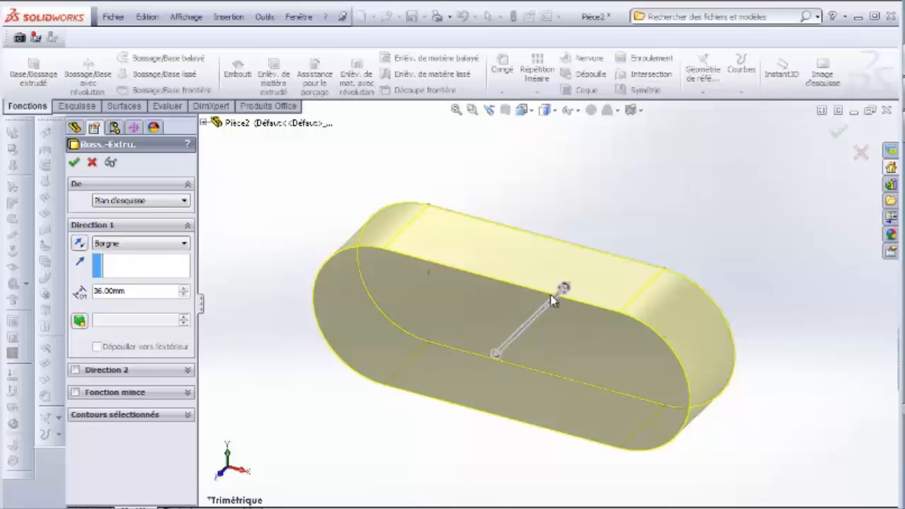
left_click_drag(582, 297, 642, 221)
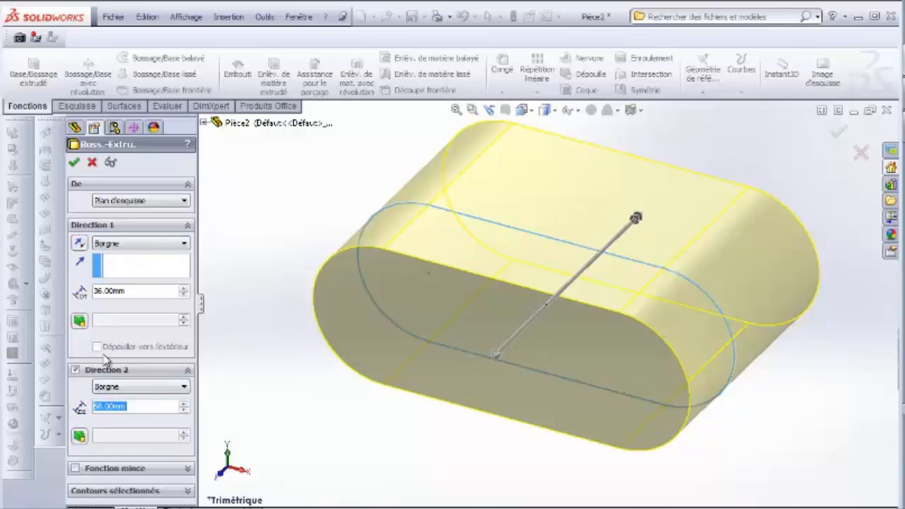
left_click(75, 369)
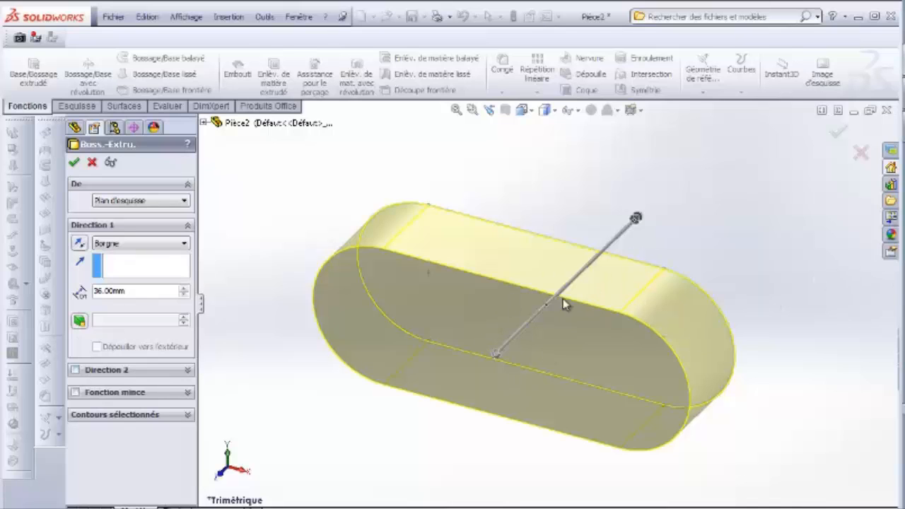
mouse_move(495, 354)
left_mouse_down()
mouse_move(476, 375)
mouse_move(507, 355)
mouse_move(501, 349)
left_mouse_up()
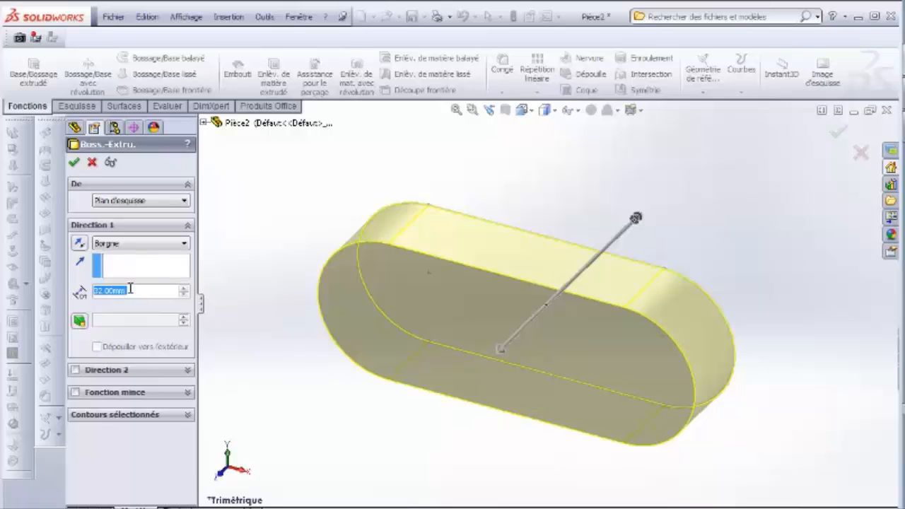
Set the extrusion depth to 50 mm and complete the boss.
left_click_drag(131, 290, 73, 304)
type("50")
key("Return")
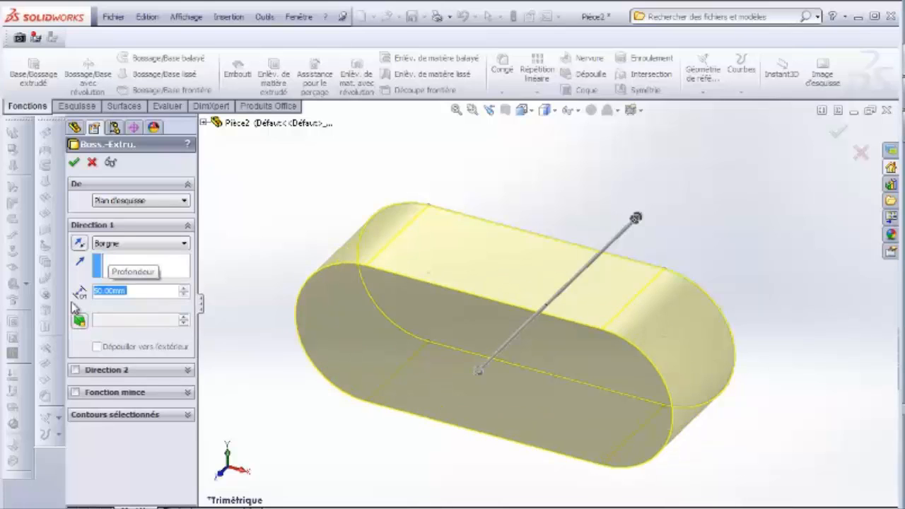
left_click(76, 162)
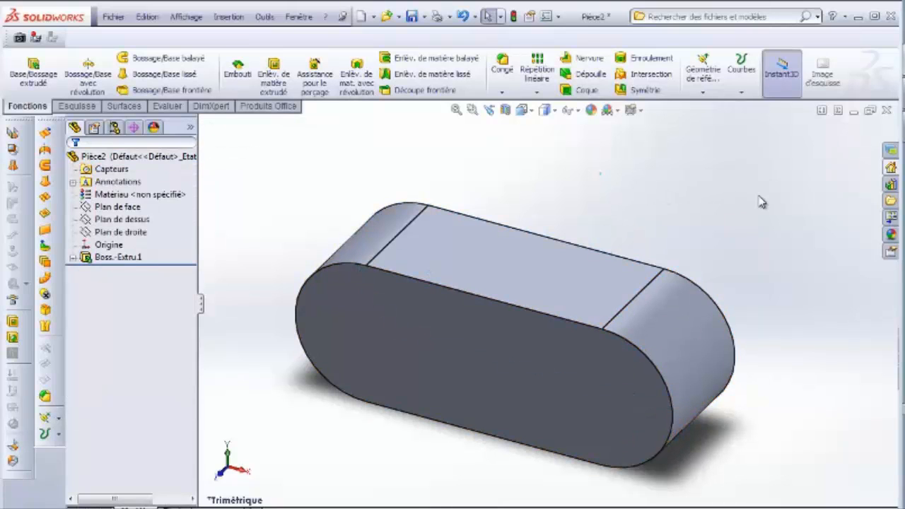
Rotate the view to examine the extruded solid's front face and rounded end, and return to selection mode.
right_click(515, 191)
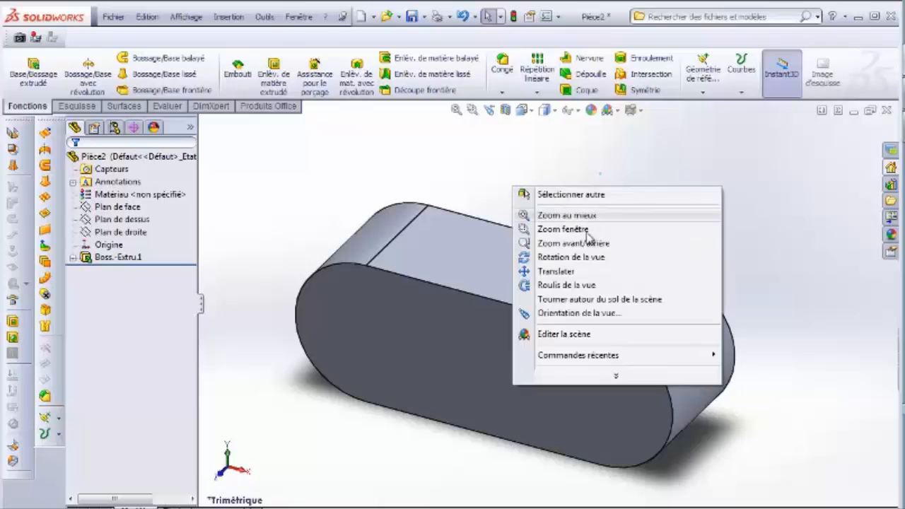
left_click(559, 260)
left_click_drag(557, 208, 599, 199)
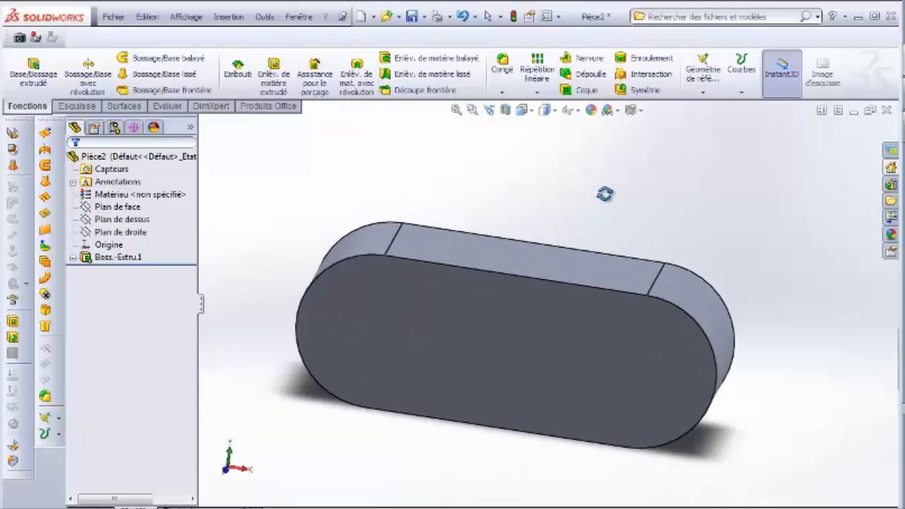
right_click(602, 191)
left_click(524, 184)
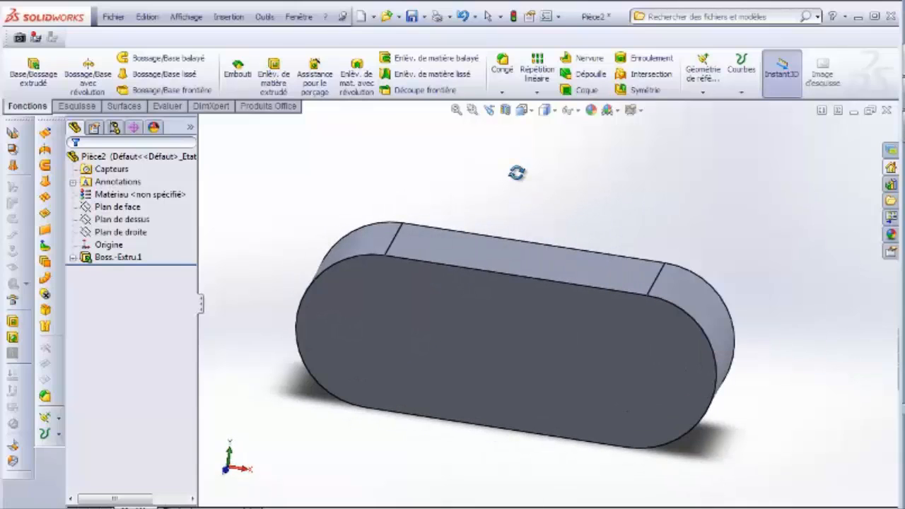
right_click(523, 182)
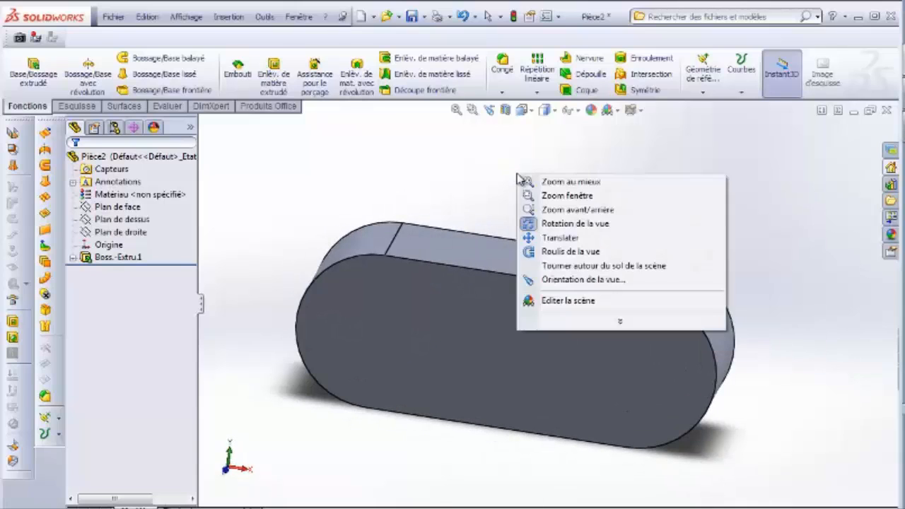
left_click(607, 326)
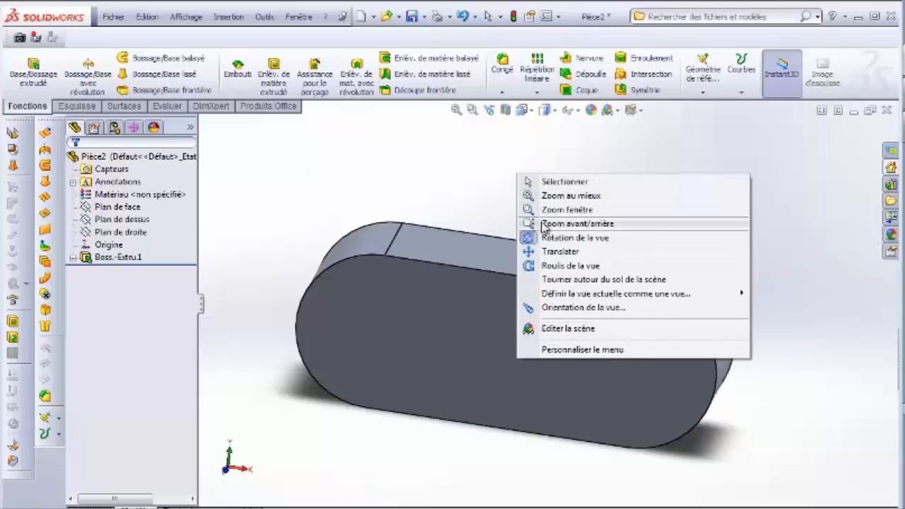
left_click(556, 183)
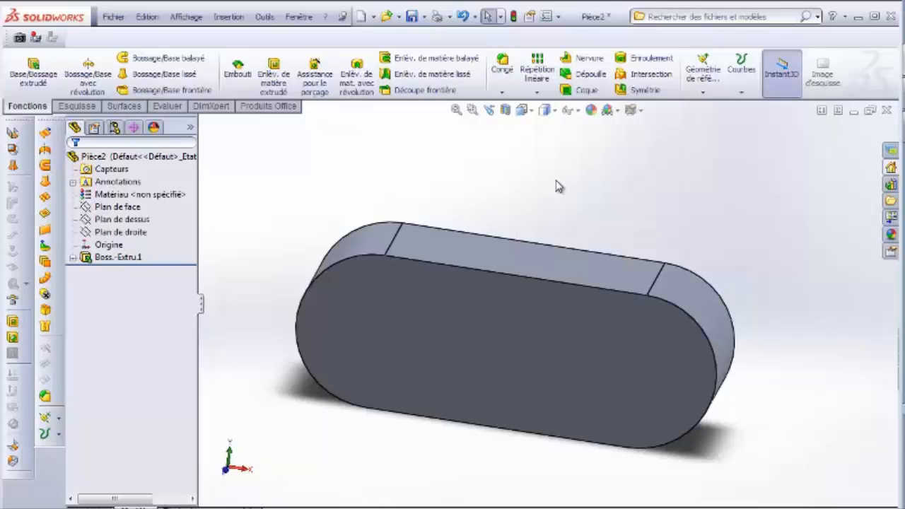
Apply a red color from the standard swatches to only the right rounded end face of the solid.
left_click(698, 315)
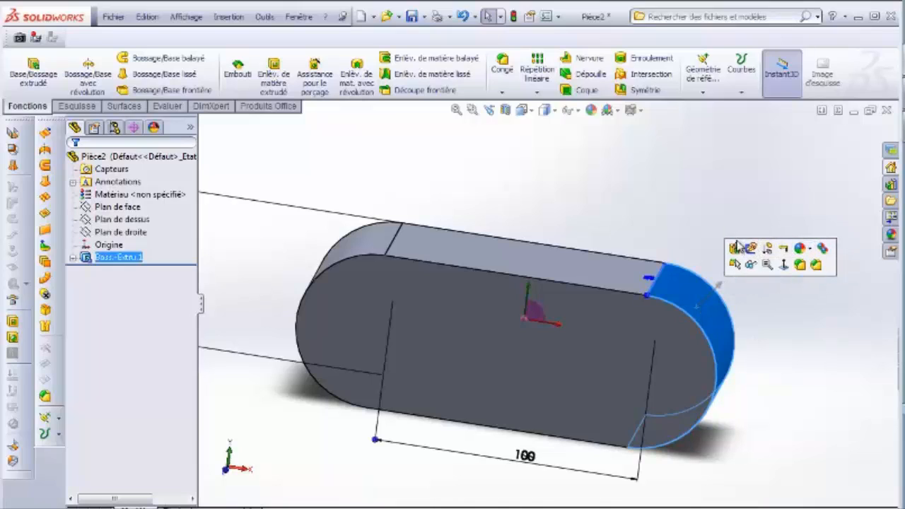
left_click(800, 252)
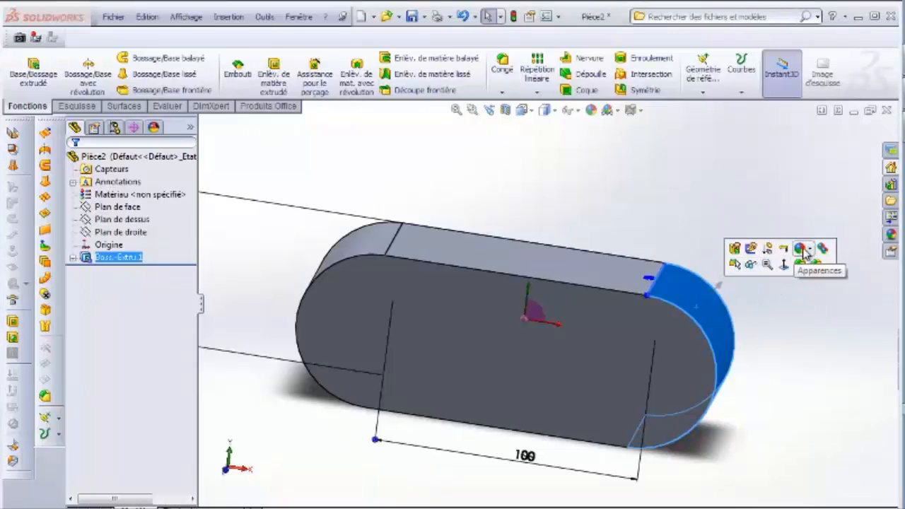
left_click(806, 252)
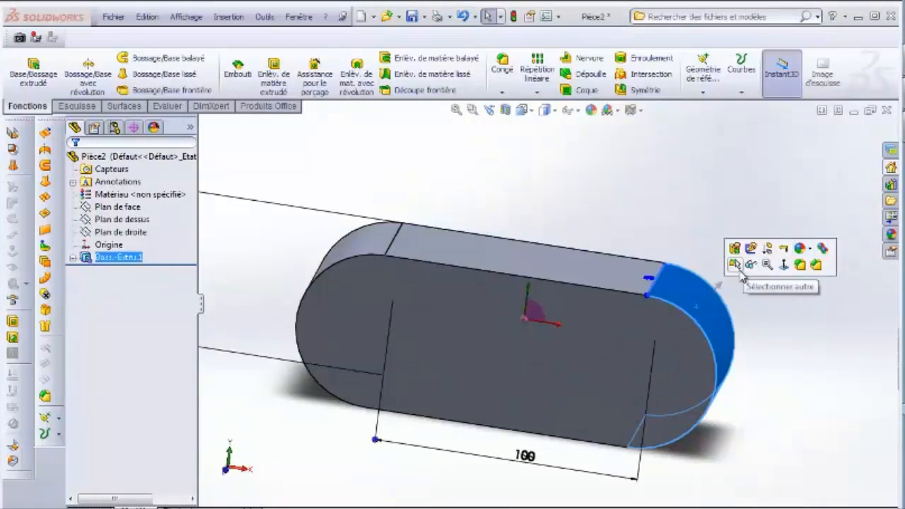
left_click(801, 252)
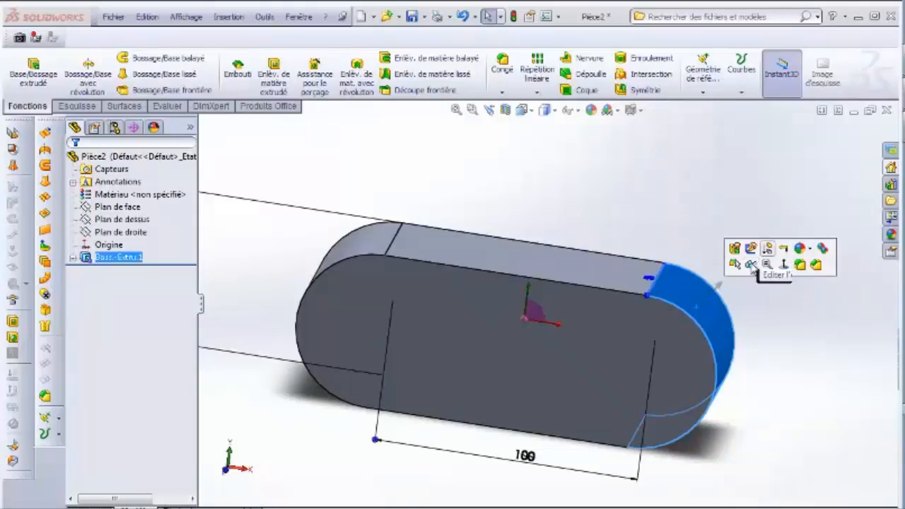
left_click(806, 251)
left_click(809, 252)
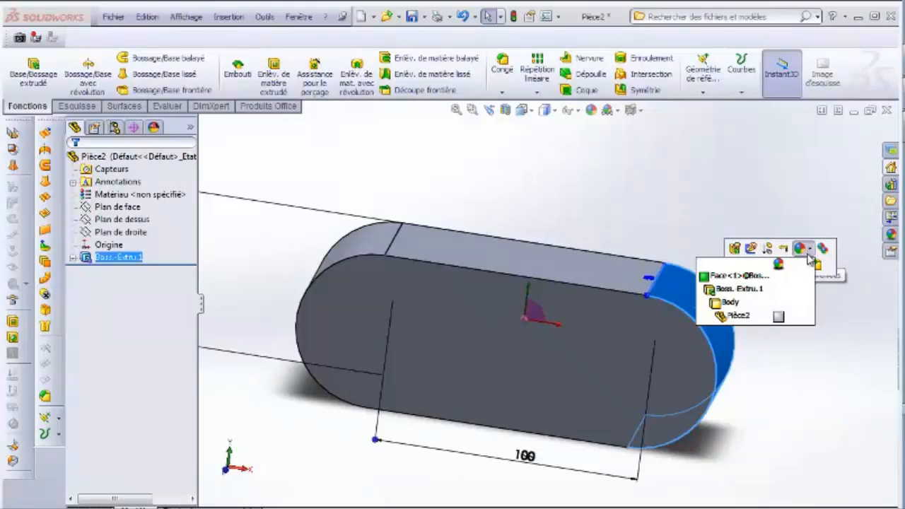
left_click(735, 277)
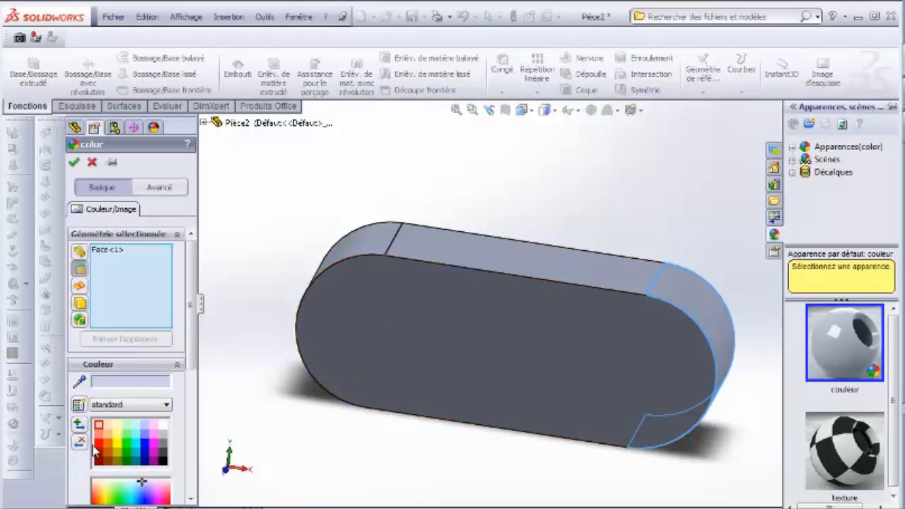
left_click(99, 444)
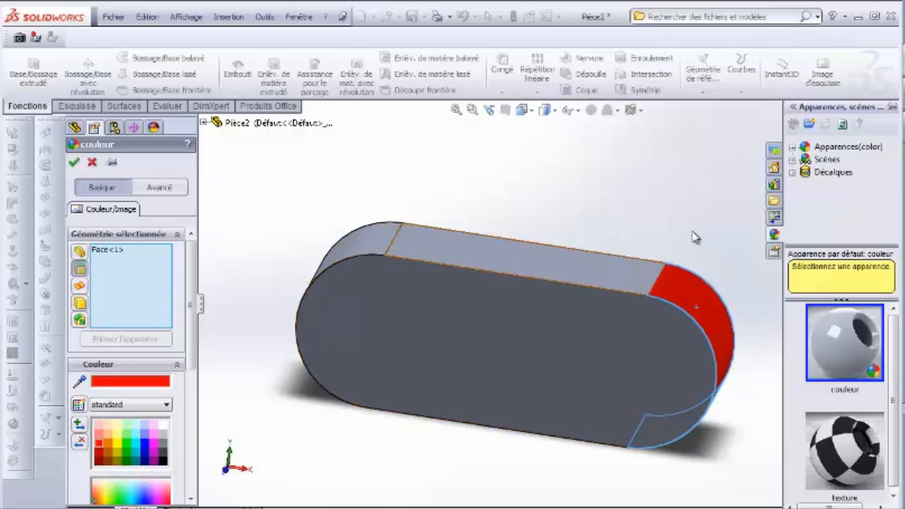
left_click(74, 162)
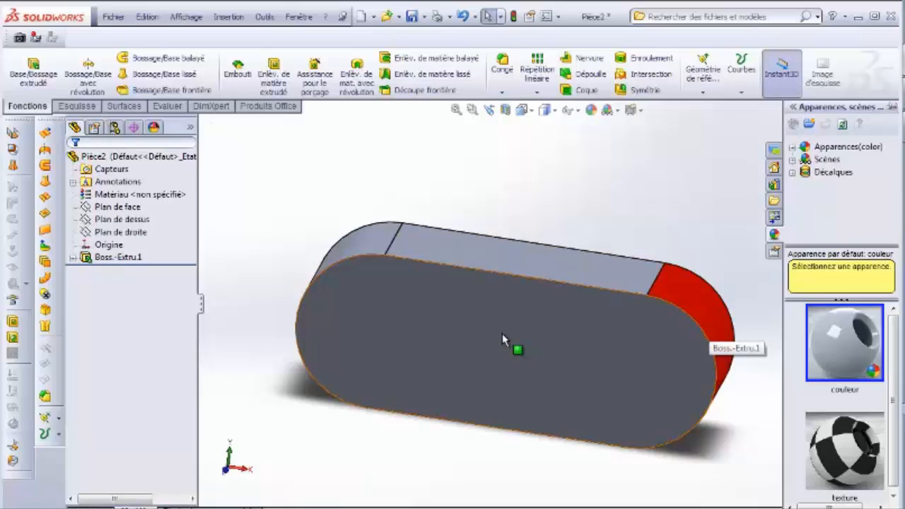
Apply the black-and-white checkered texture appearance to only the oblong front face of the solid.
left_click(502, 335)
left_click(606, 274)
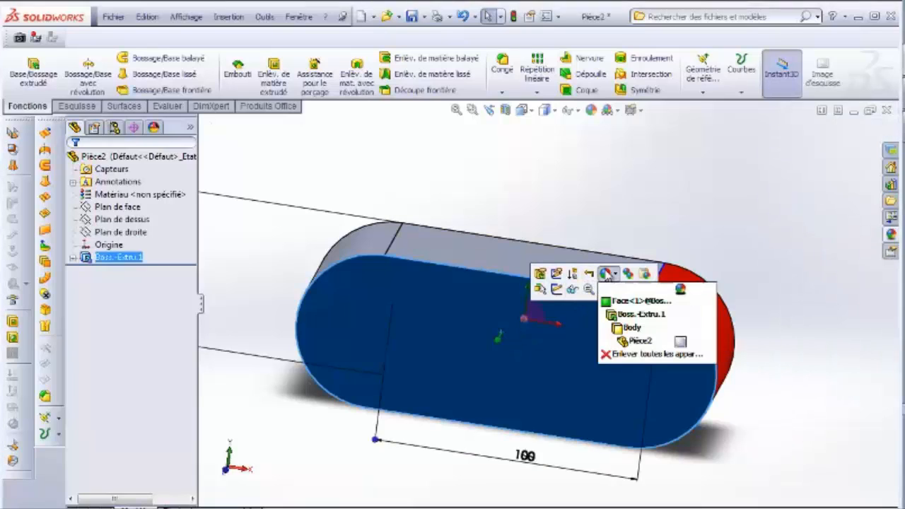
left_click(623, 303)
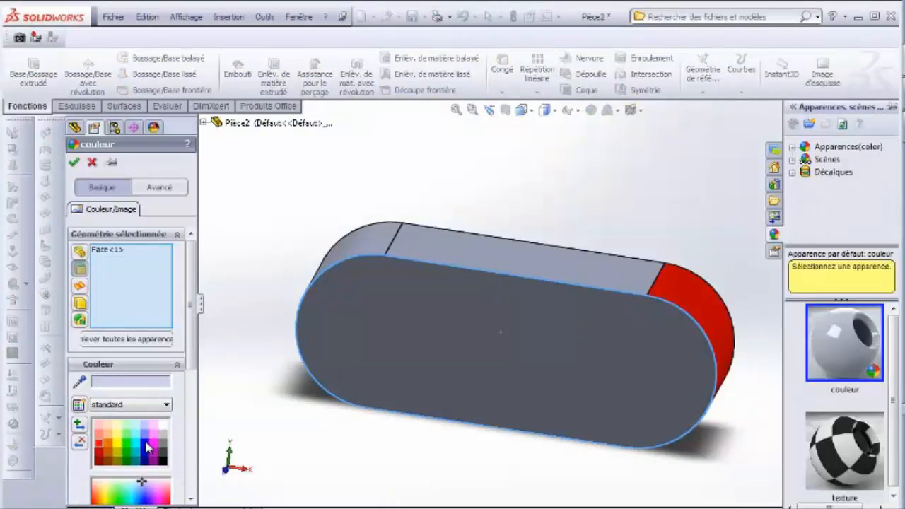
left_click(851, 445)
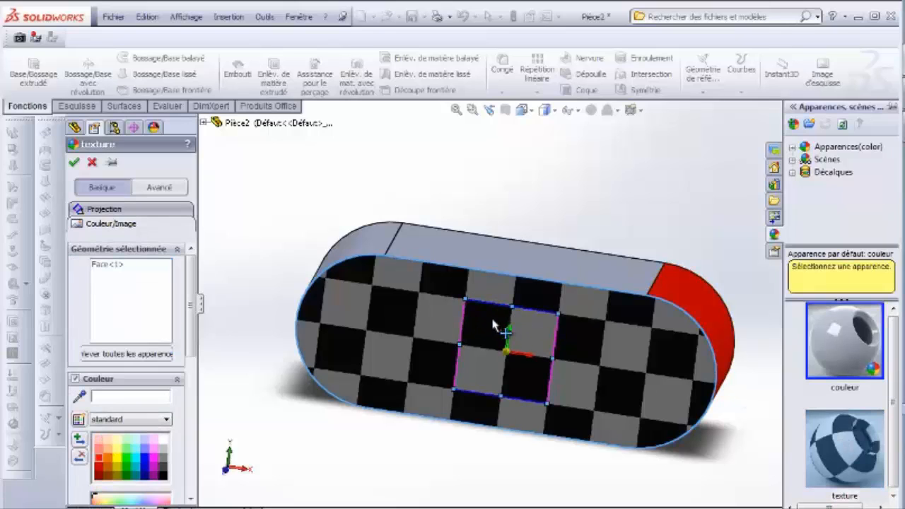
left_click(73, 162)
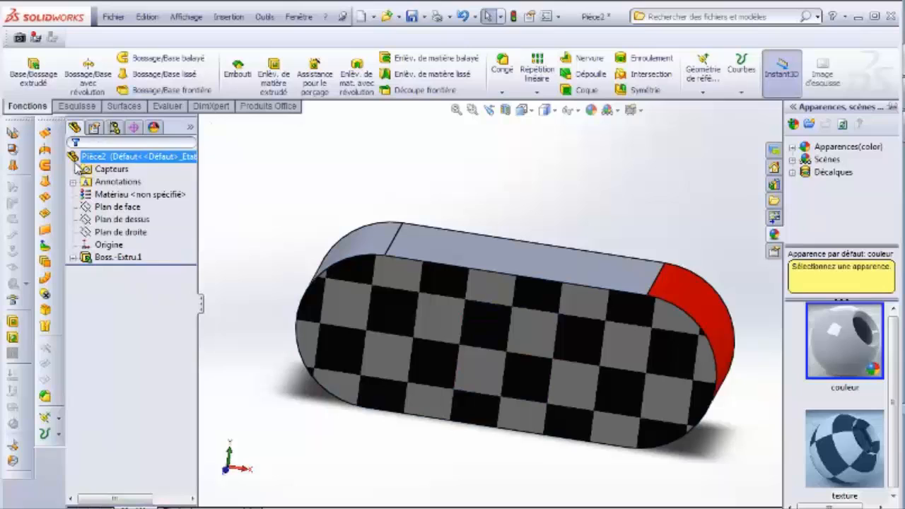
Start coloring only the flat upper side face with a blue from the standard swatches.
left_click(577, 267)
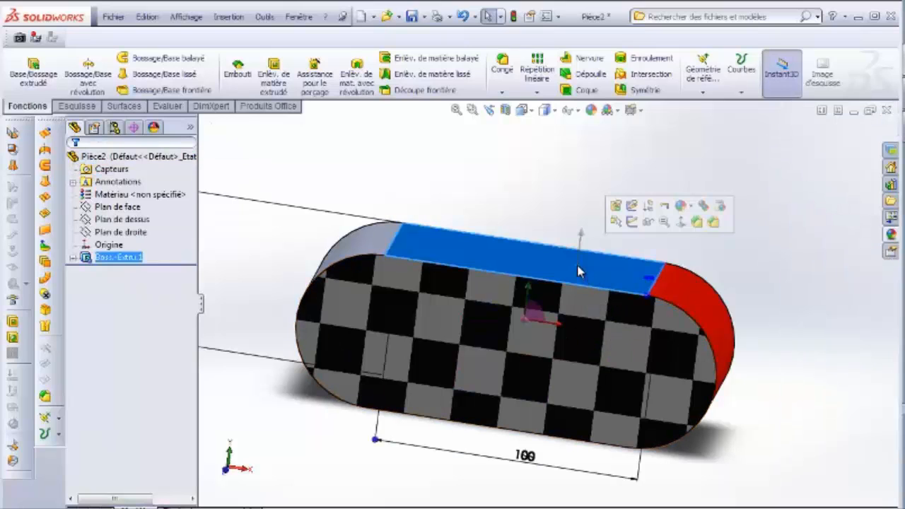
left_click(681, 206)
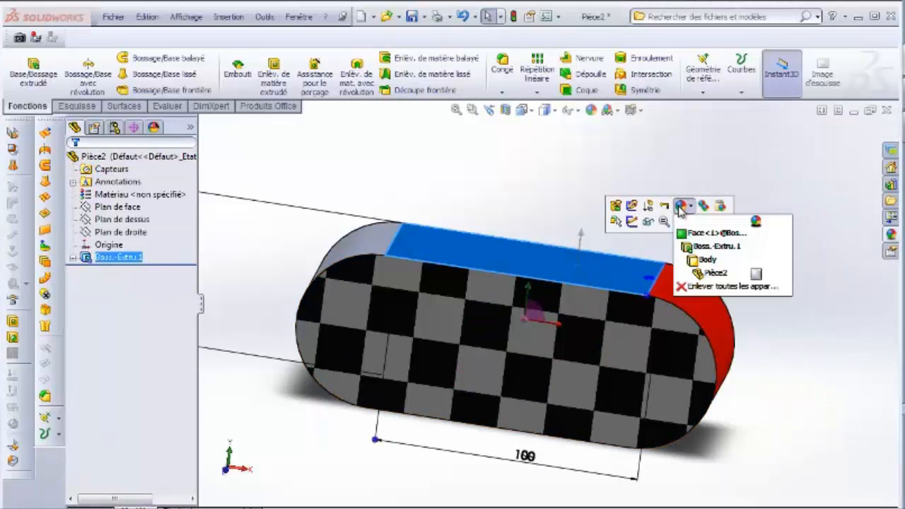
left_click(697, 239)
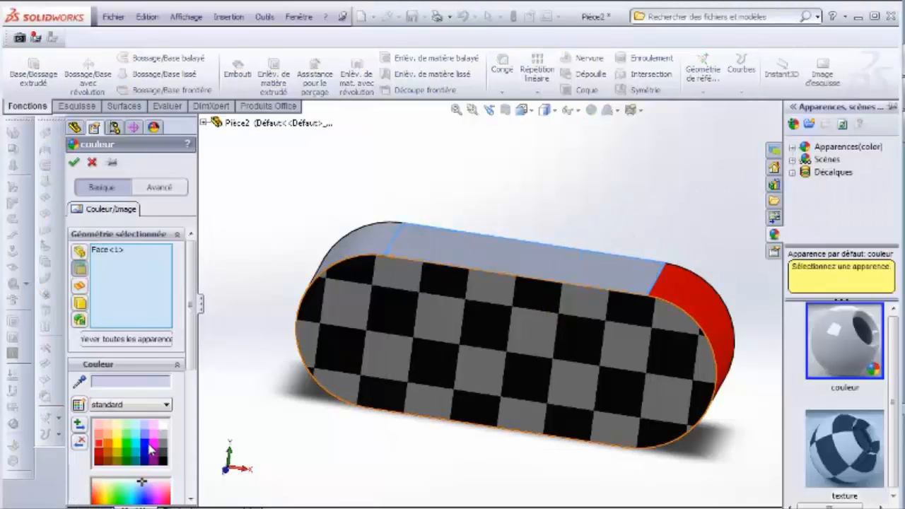
left_click(148, 446)
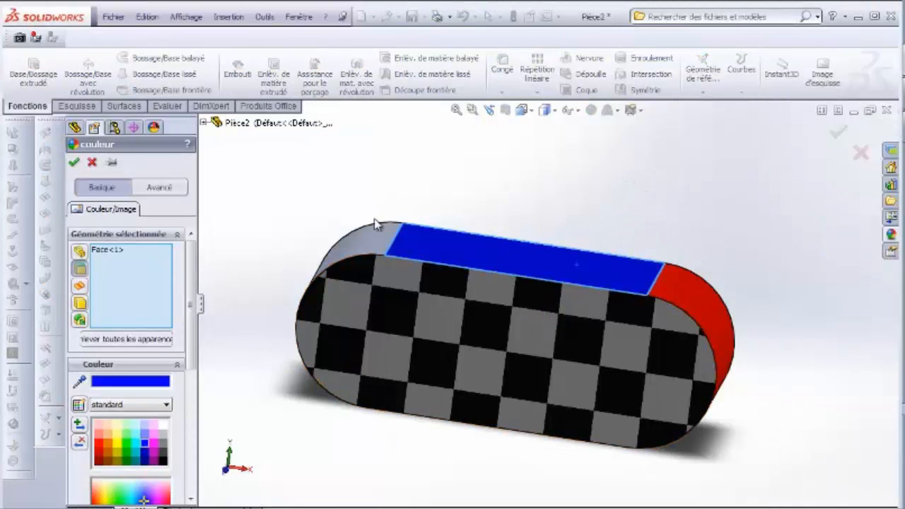
Add the adjoining left rounded end face to the selection and color both faces standard green.
left_click(367, 237)
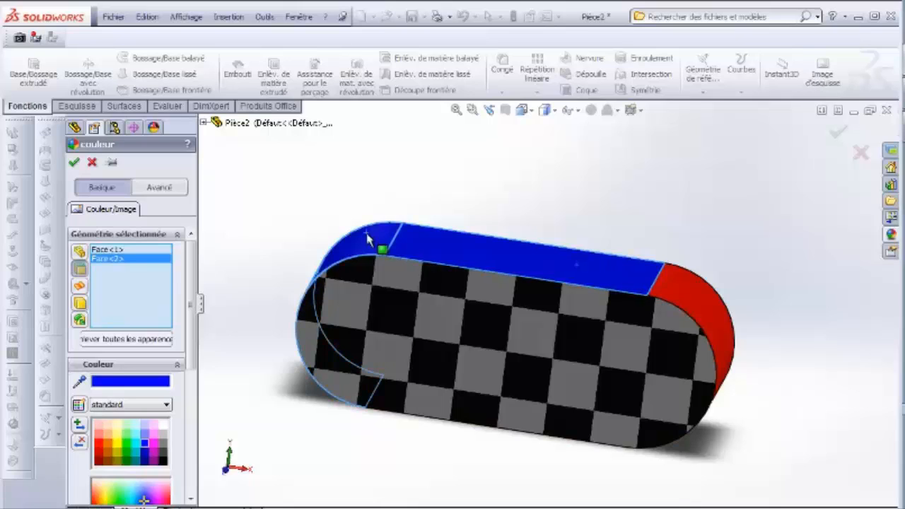
left_click(367, 234)
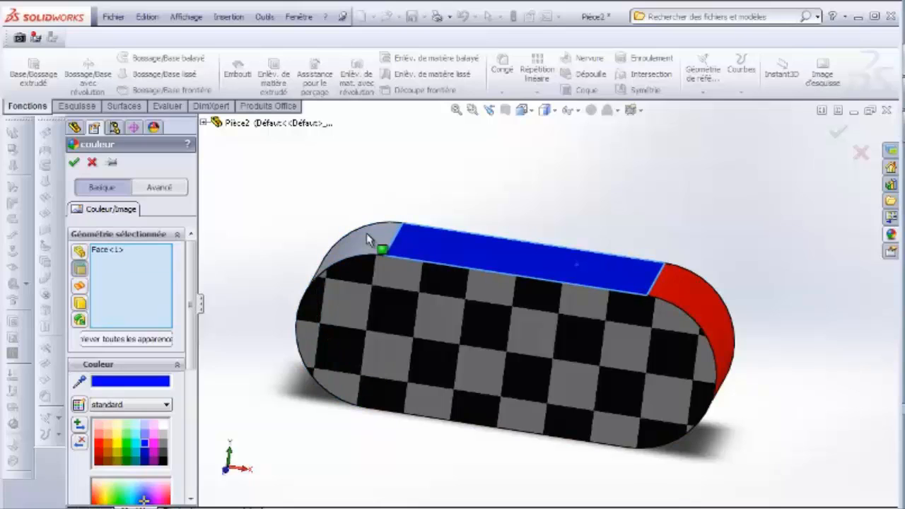
left_click(367, 234)
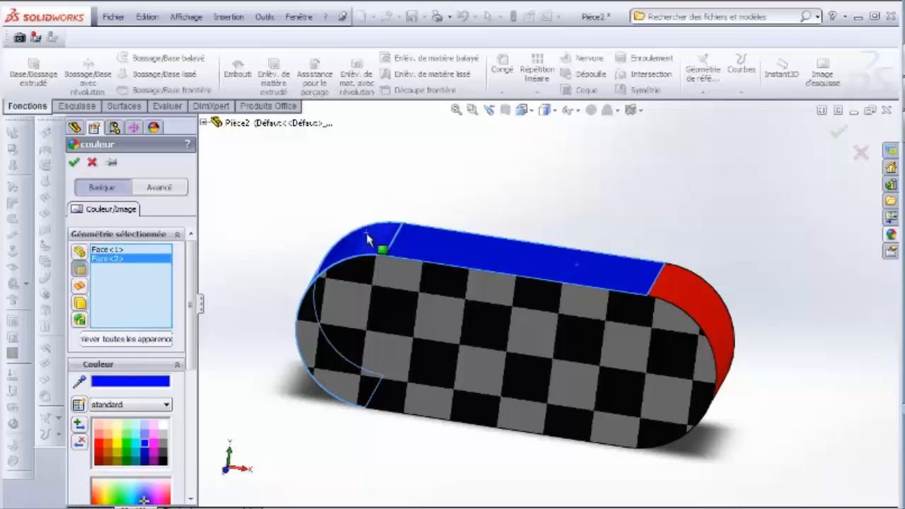
left_click(125, 446)
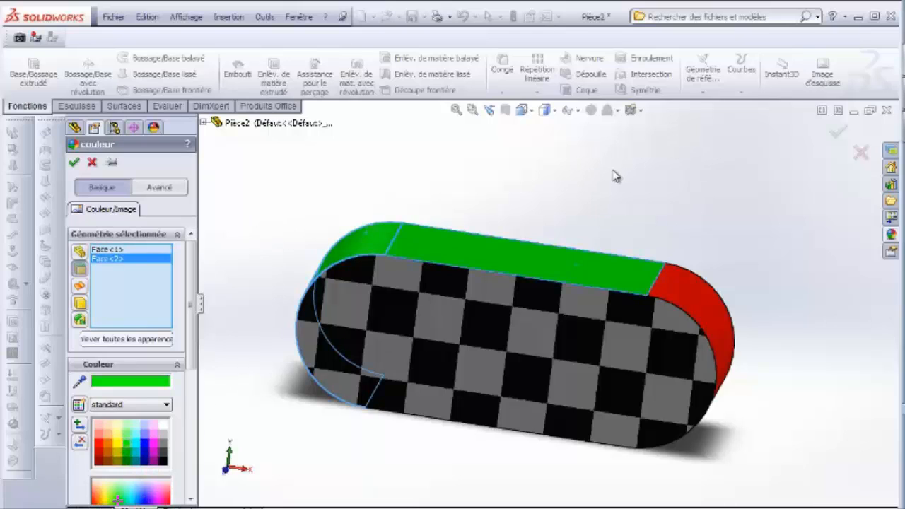
left_click(73, 163)
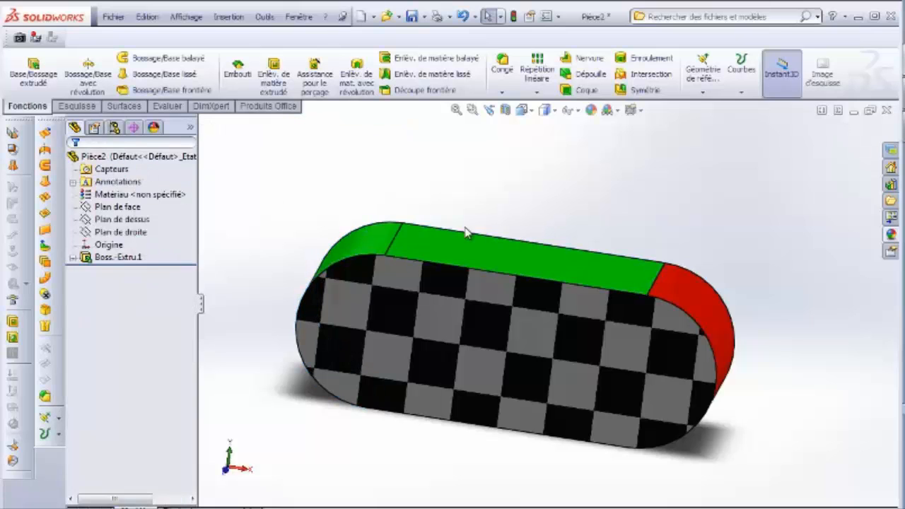
Turn to the solid's back face and, with it selected, apply a yellow from the standard swatches to the whole part.
right_click(594, 204)
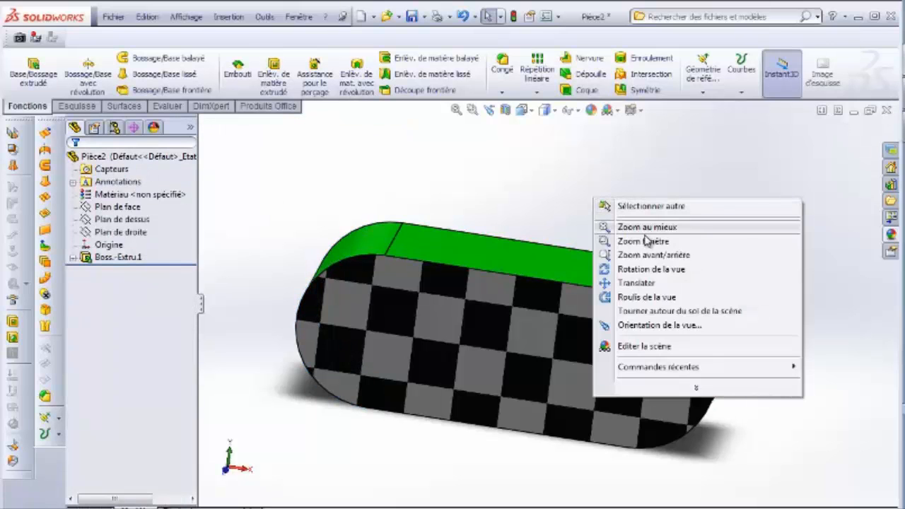
left_click(629, 270)
left_click_drag(634, 190, 354, 166)
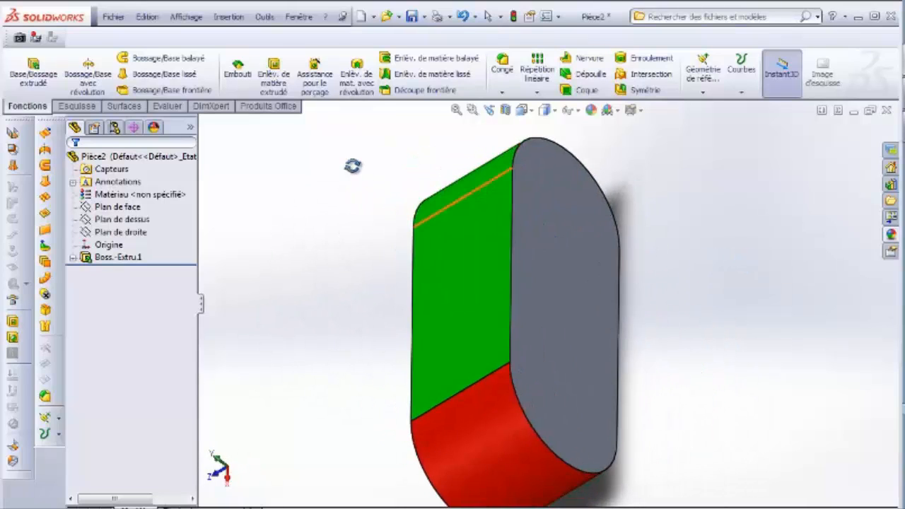
right_click(299, 146)
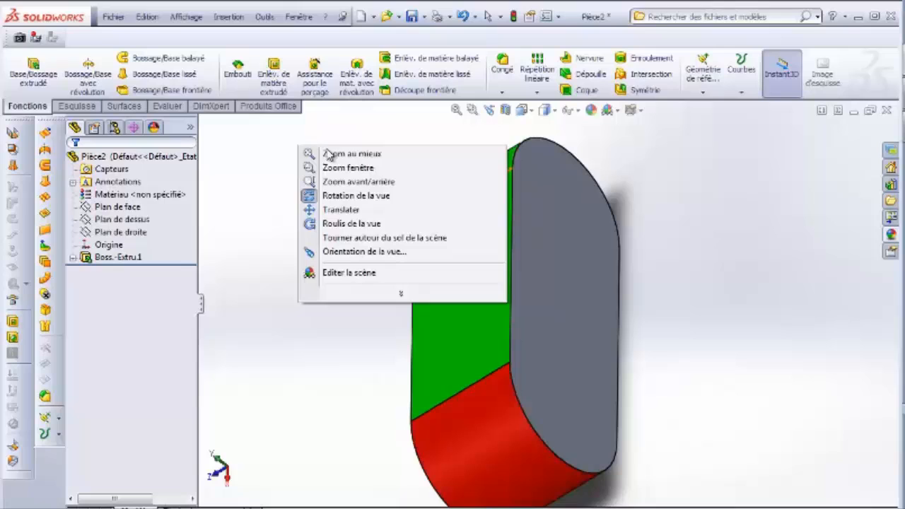
left_click(377, 292)
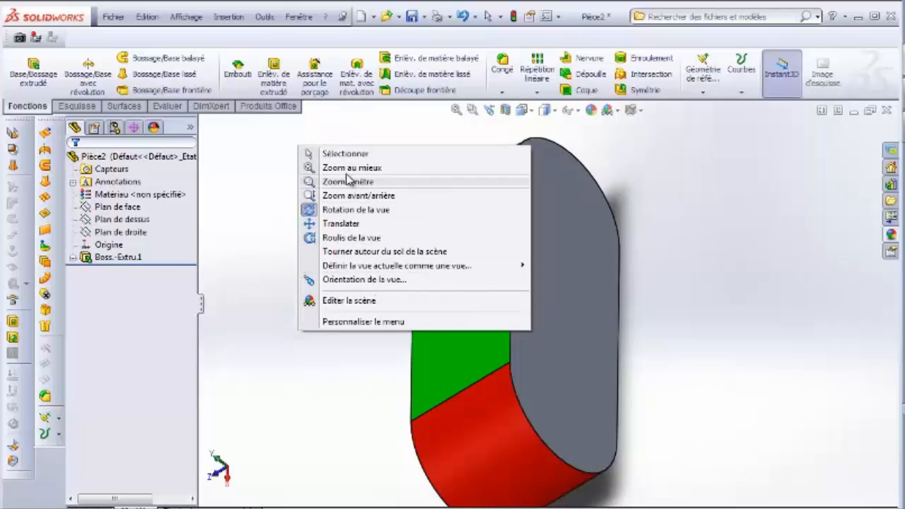
left_click(310, 154)
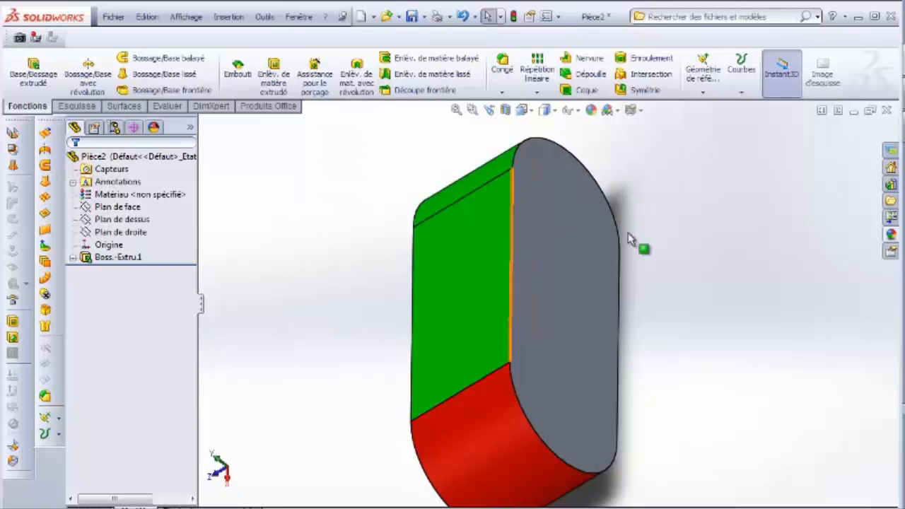
left_click(561, 241)
left_click(676, 186)
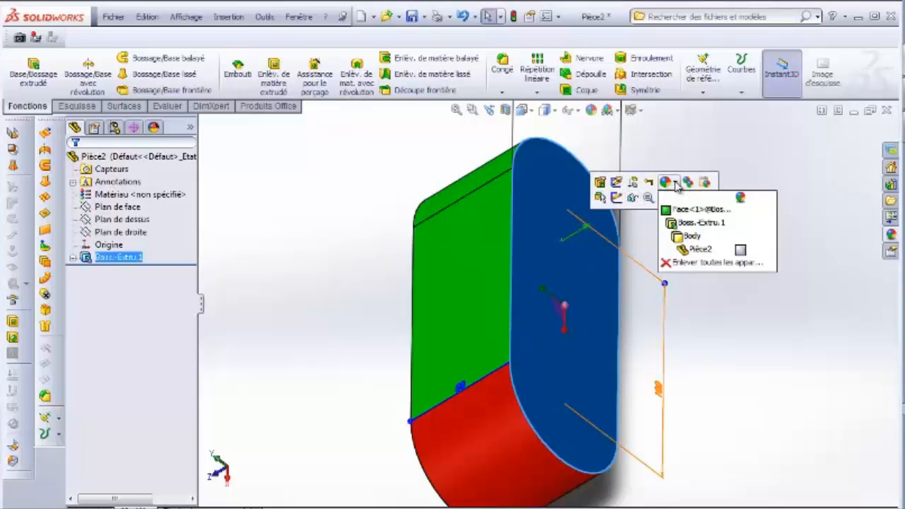
left_click(696, 250)
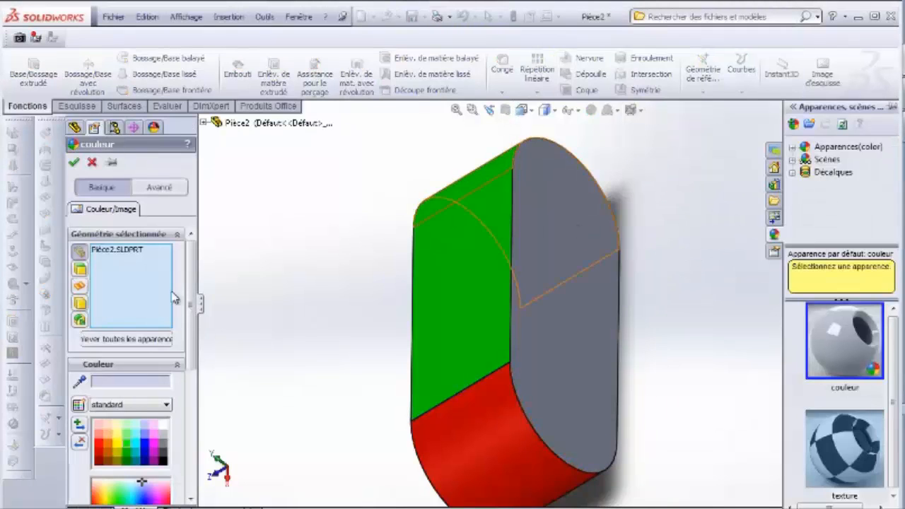
left_click(117, 440)
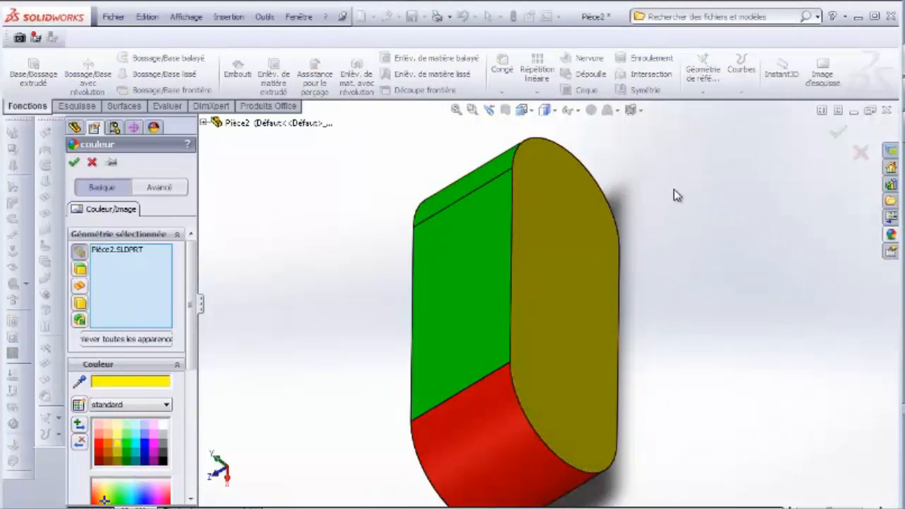
Rotate the view to examine the colors on the solid's back and lower side faces.
right_click(633, 190)
mouse_move(690, 240)
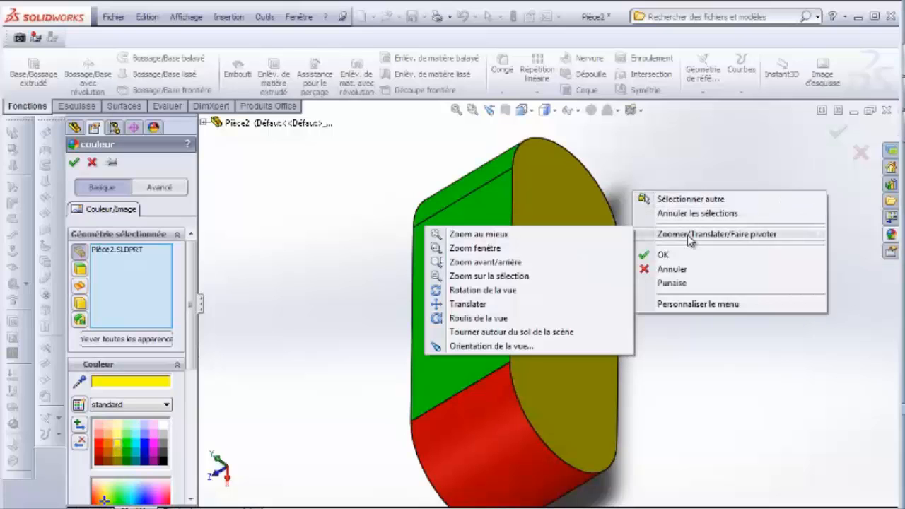
left_click(468, 290)
left_click_drag(690, 246, 593, 247)
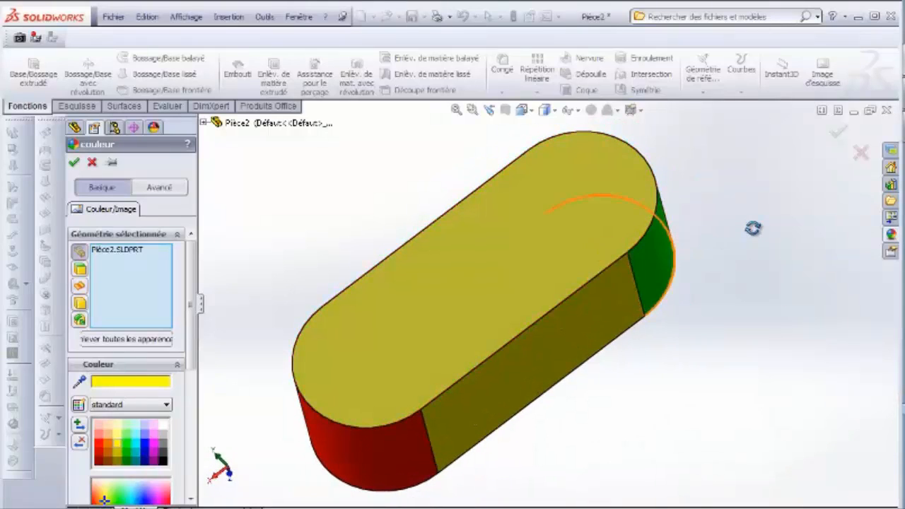
left_click_drag(388, 171, 418, 192)
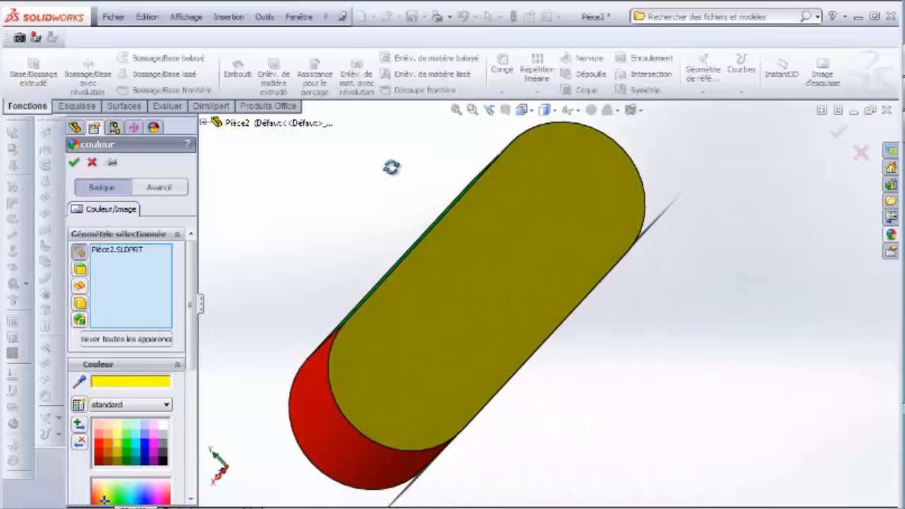